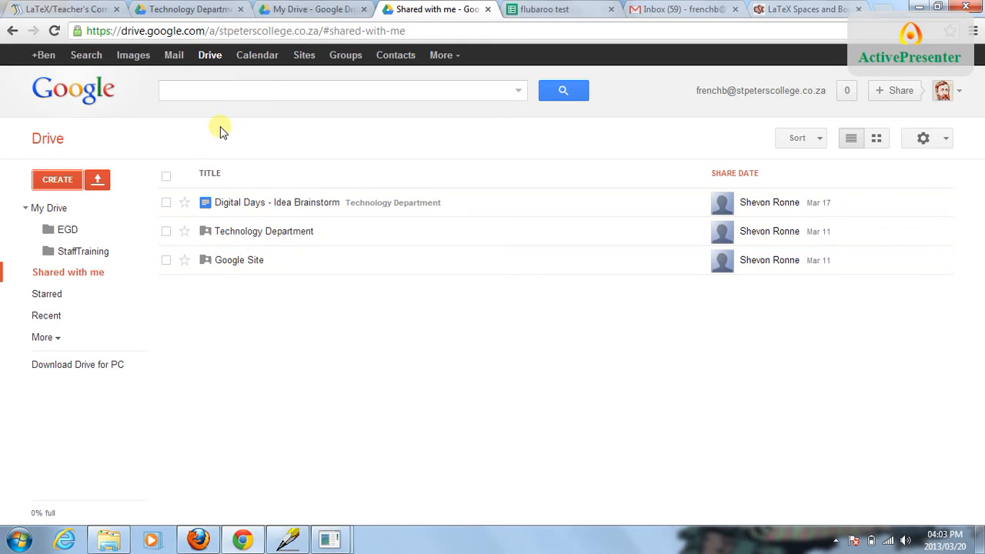
Create a new form and enable automatic collection of the respondent's St Peters College username
{"action": "left_click", "coordinate": [65, 183]}
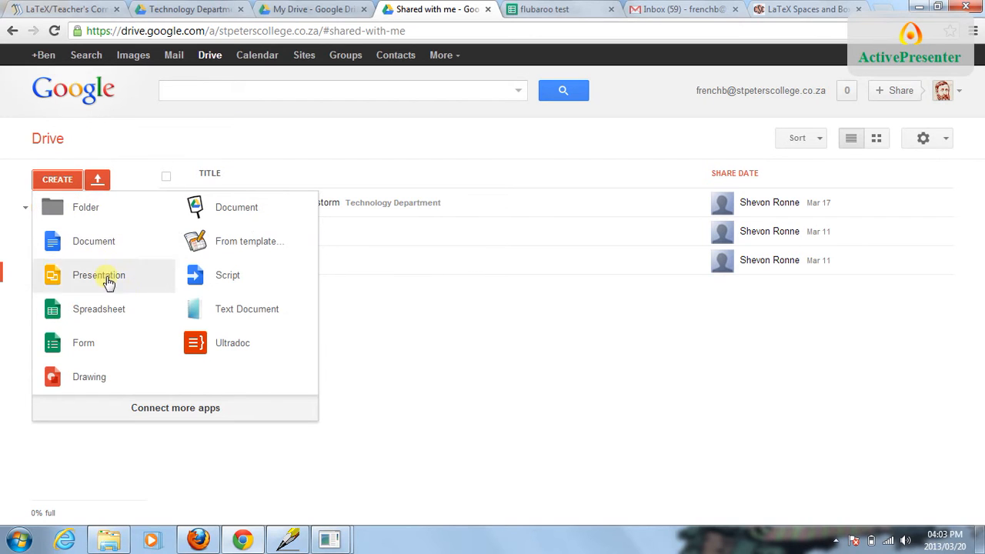
{"action": "left_click", "coordinate": [108, 347]}
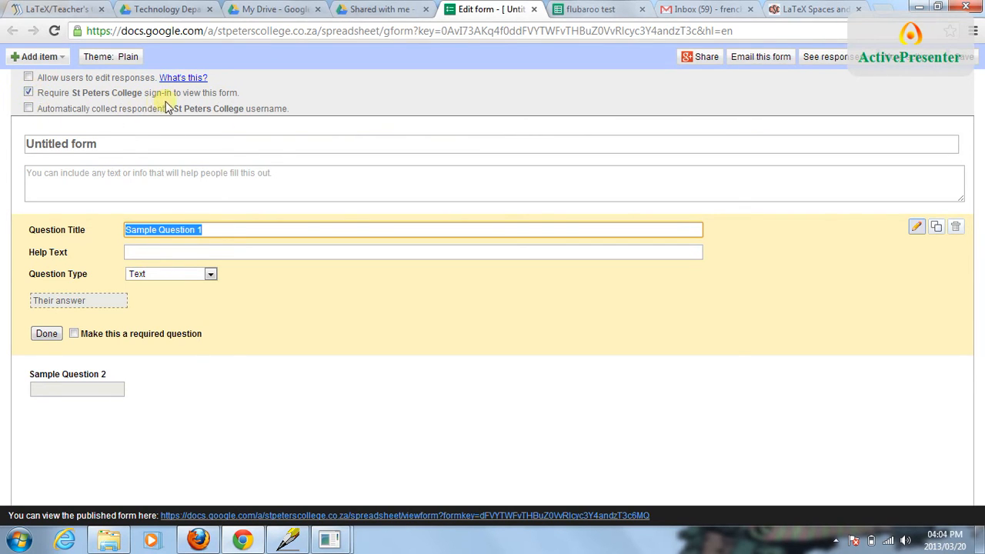
{"action": "left_click", "coordinate": [28, 109]}
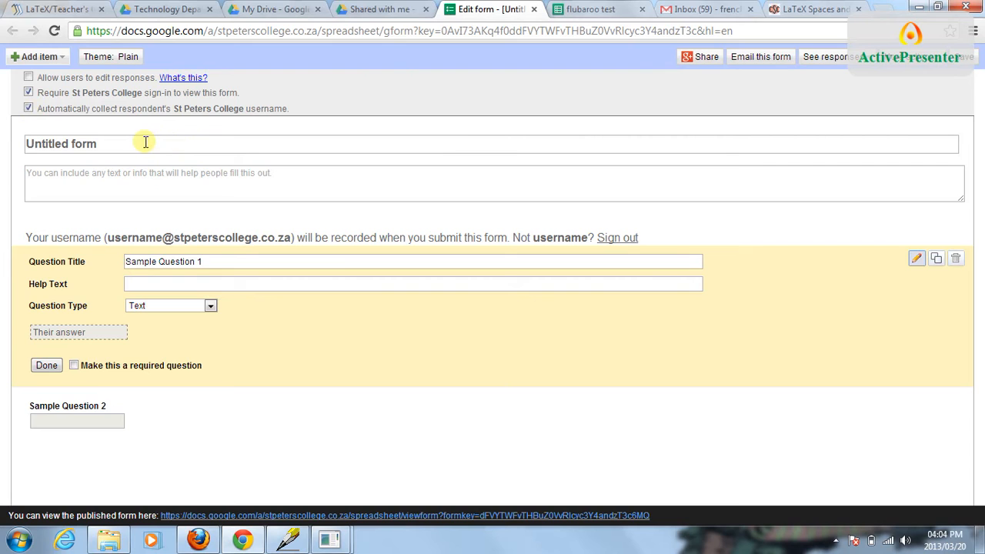
Title the form "Staff Test" and leave its description empty
{"action": "left_click_drag", "start_coordinate": [143, 143], "coordinate": [25, 144]}
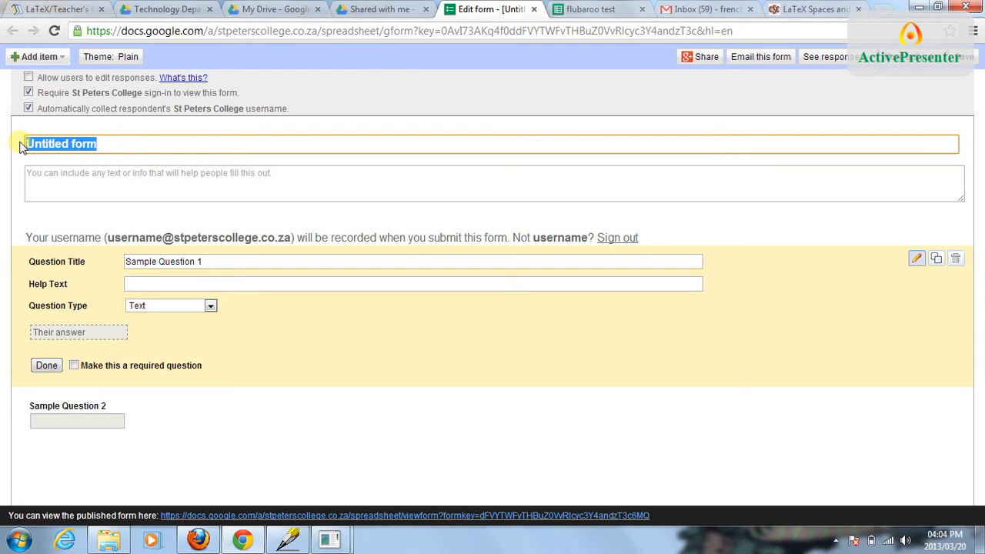
{"action": "type", "text": "Staf"}
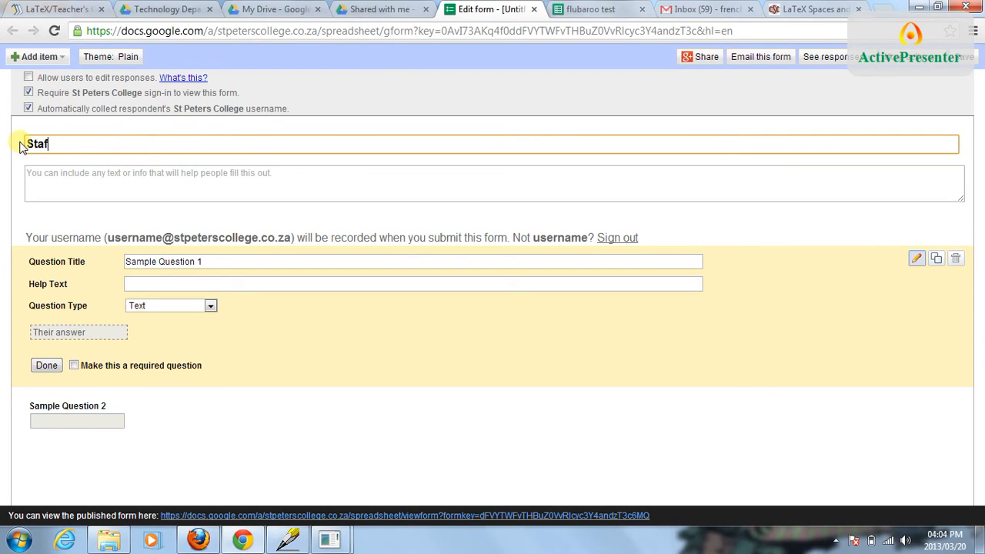
{"action": "type", "text": "f Test"}
{"action": "left_click", "coordinate": [188, 181]}
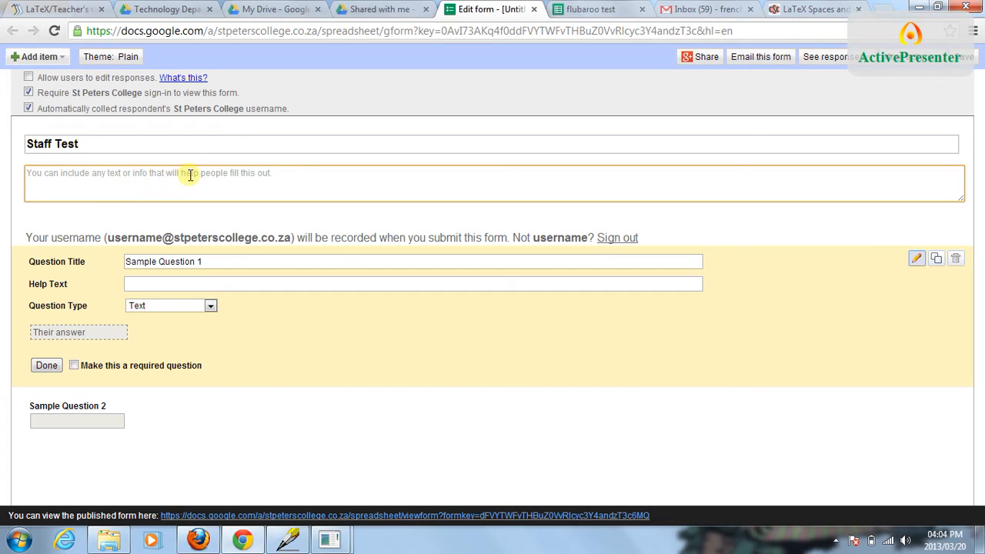
Make the first question a required Text question titled "What is your full name and surname"
{"action": "left_click", "coordinate": [228, 262]}
{"action": "left_click_drag", "start_coordinate": [228, 262], "coordinate": [107, 259]}
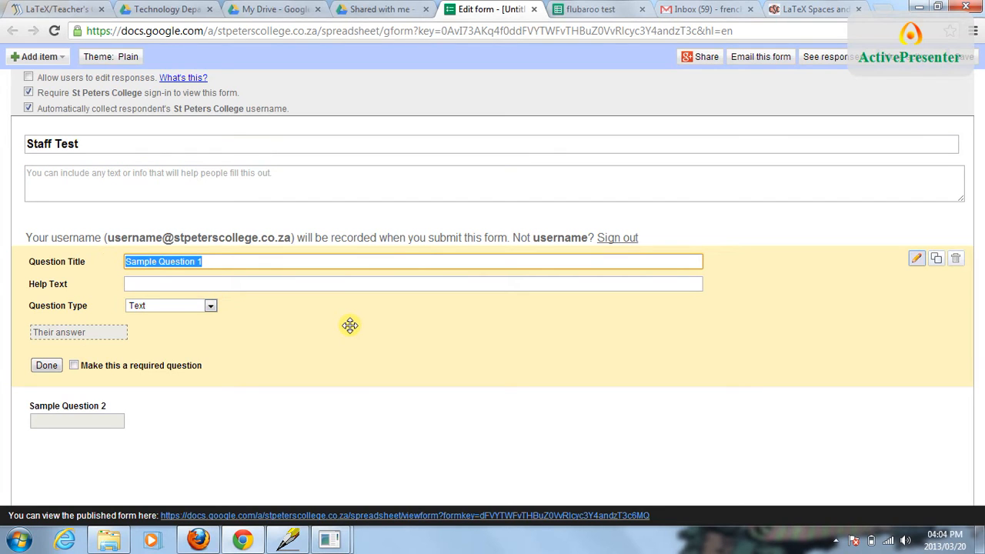
{"action": "type", "text": "Wh"}
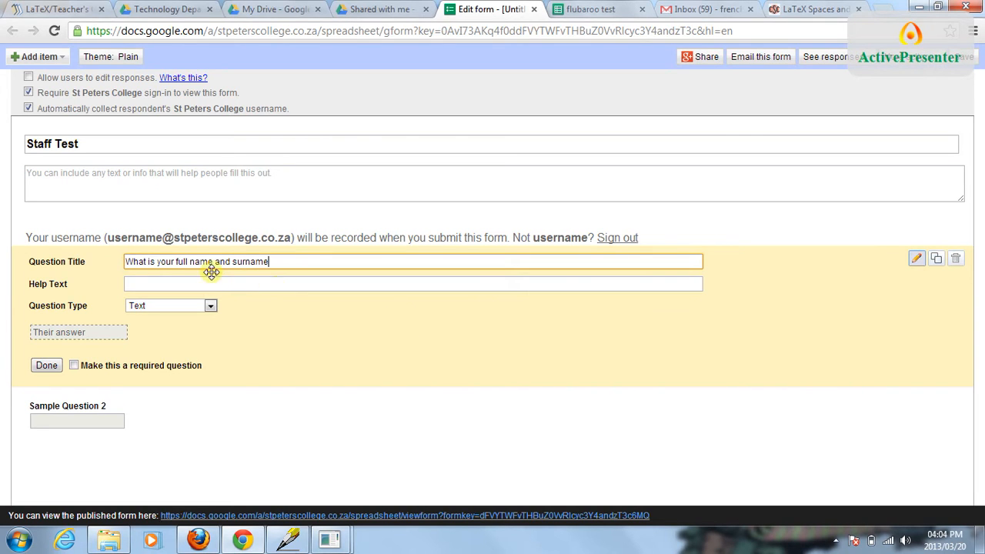
{"action": "left_click", "coordinate": [213, 281]}
{"action": "left_click", "coordinate": [215, 307]}
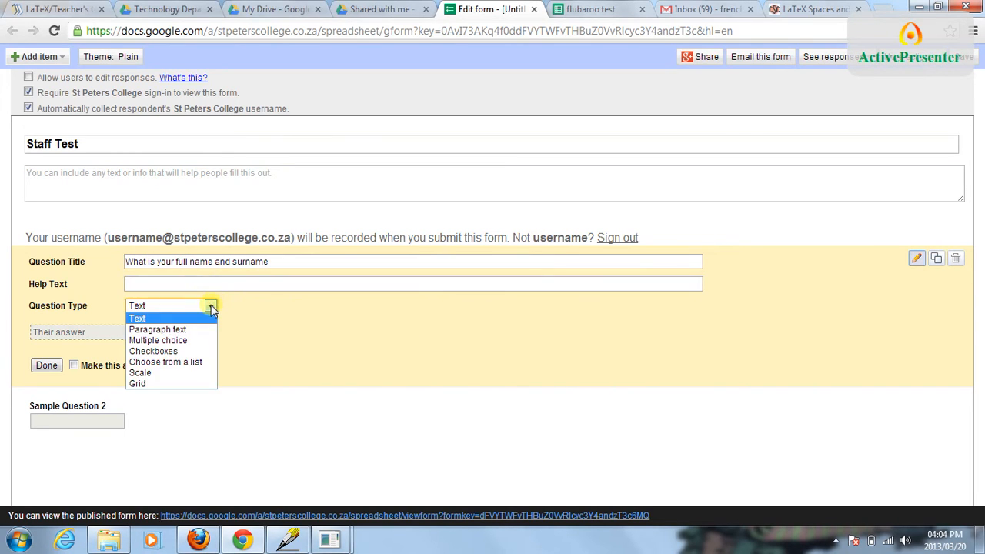
{"action": "left_click", "coordinate": [153, 320]}
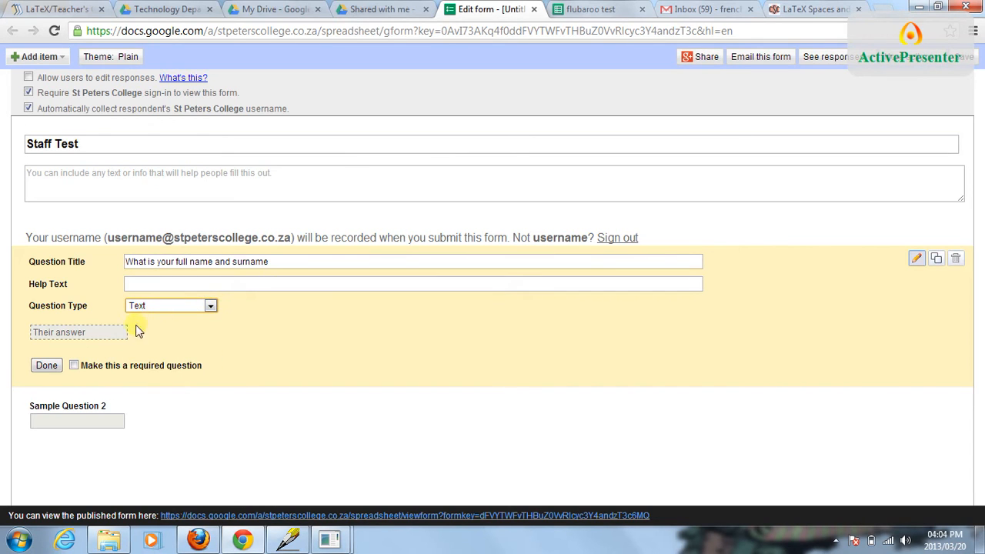
{"action": "left_click", "coordinate": [74, 365]}
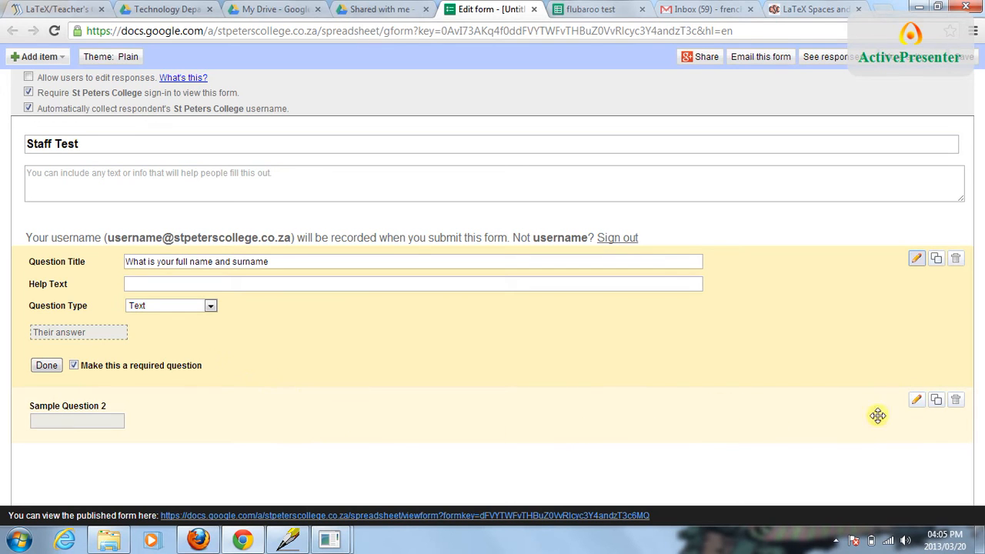
Edit the second question, titling it "What is the sum of 4 and 4" and setting its type to Multiple choice
{"action": "left_click", "coordinate": [918, 404]}
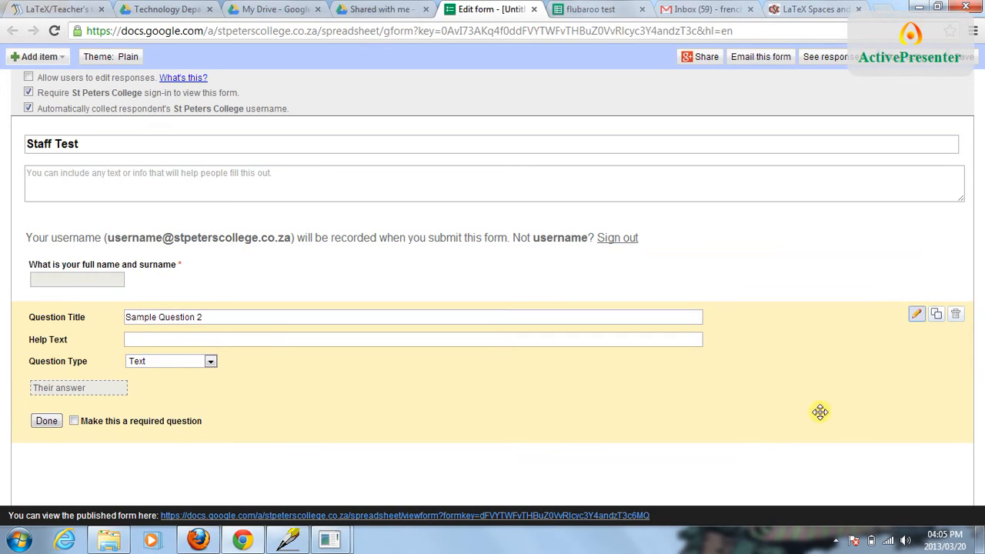
{"action": "left_click_drag", "start_coordinate": [224, 319], "coordinate": [88, 315]}
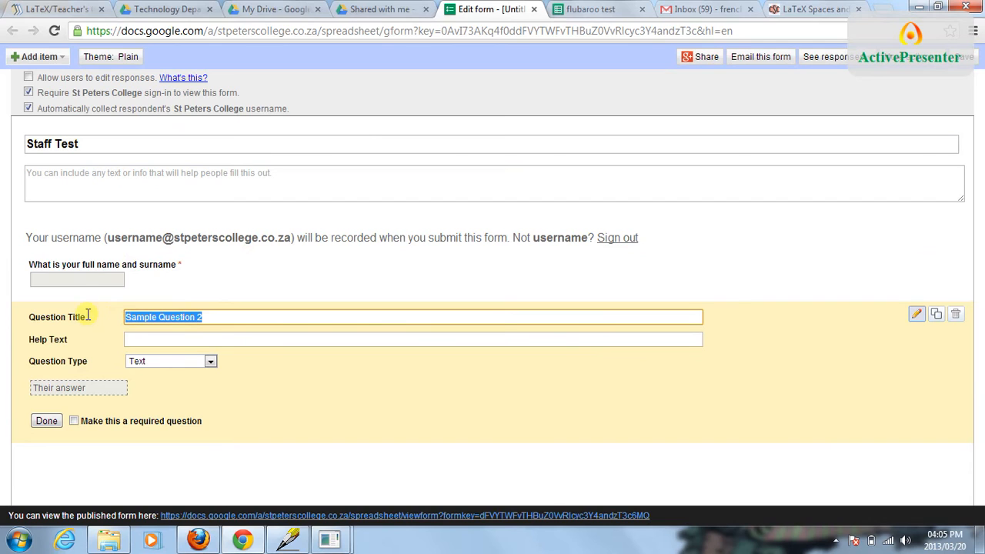
{"action": "type", "text": "What is the sum of 4 and"}
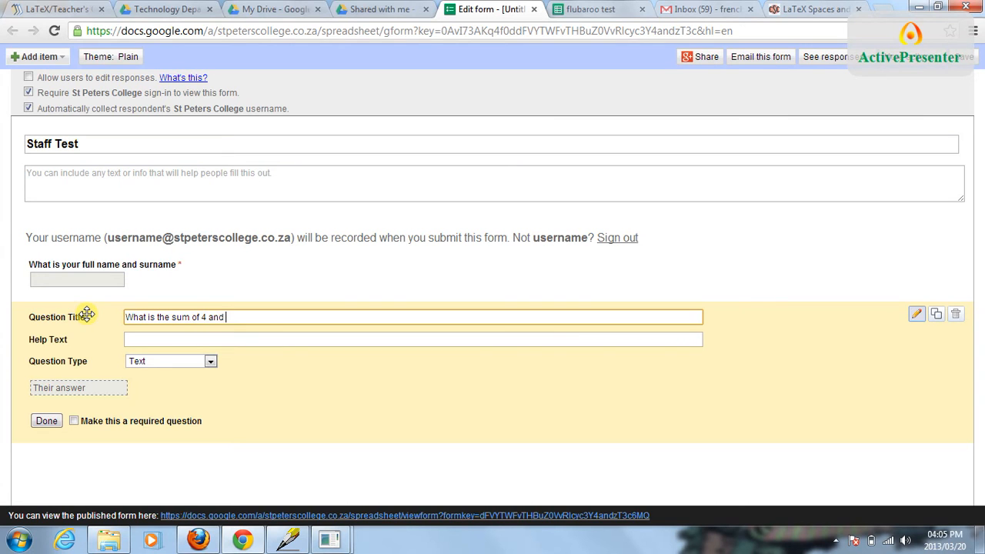
{"action": "type", "text": "4"}
{"action": "left_click", "coordinate": [150, 339]}
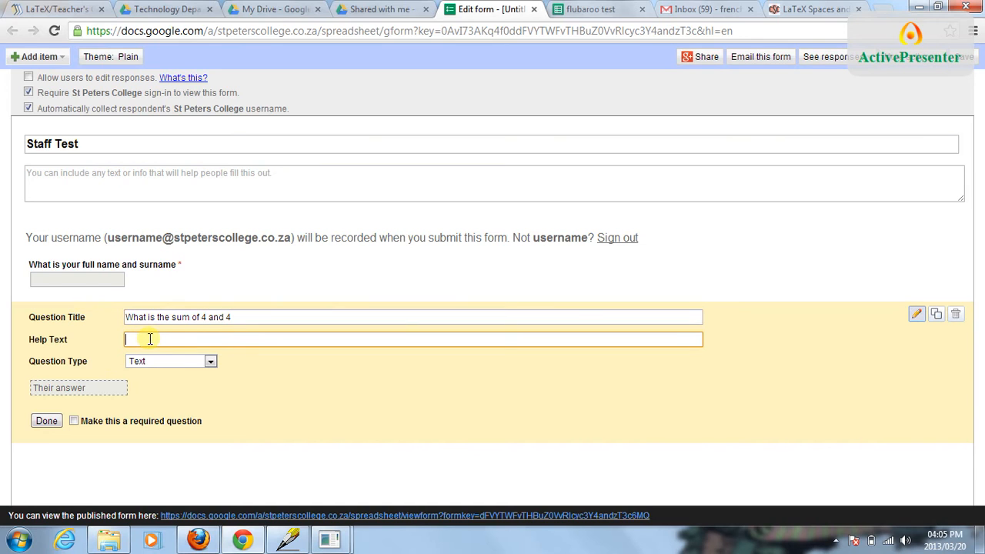
{"action": "left_click", "coordinate": [211, 363]}
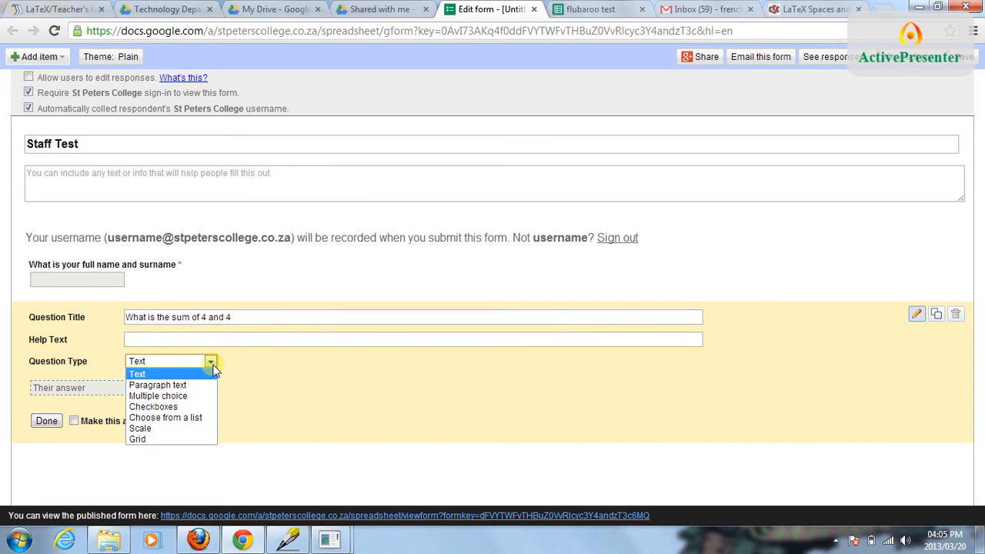
{"action": "left_click", "coordinate": [185, 397]}
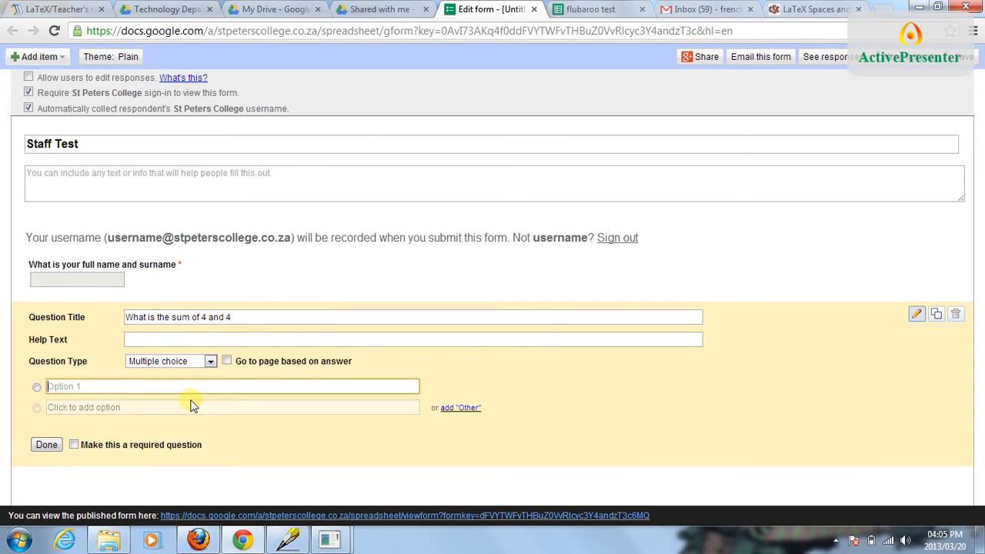
Give the sum question the answer options 16, 8, 24 and 12, and finish editing it
{"action": "left_click", "coordinate": [37, 388]}
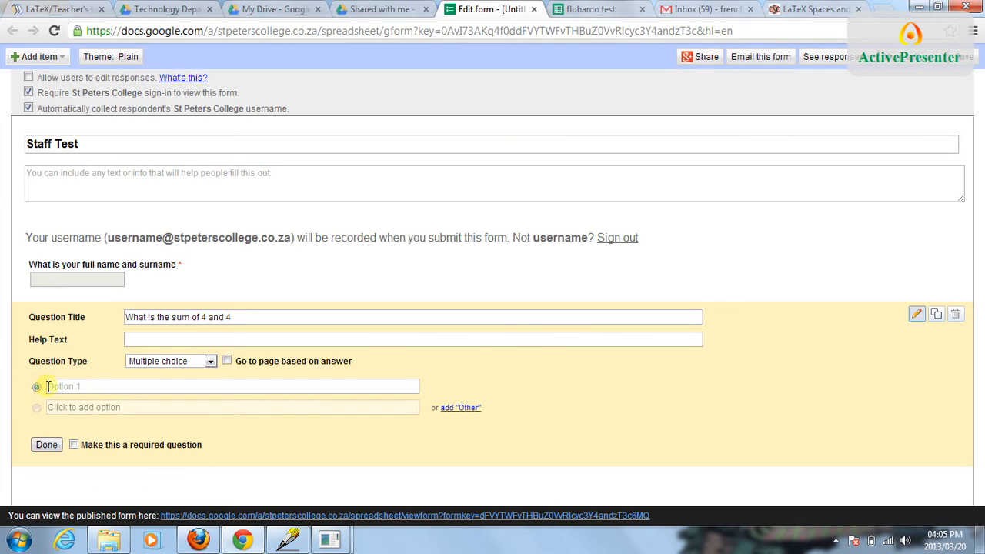
{"action": "left_click", "coordinate": [100, 387]}
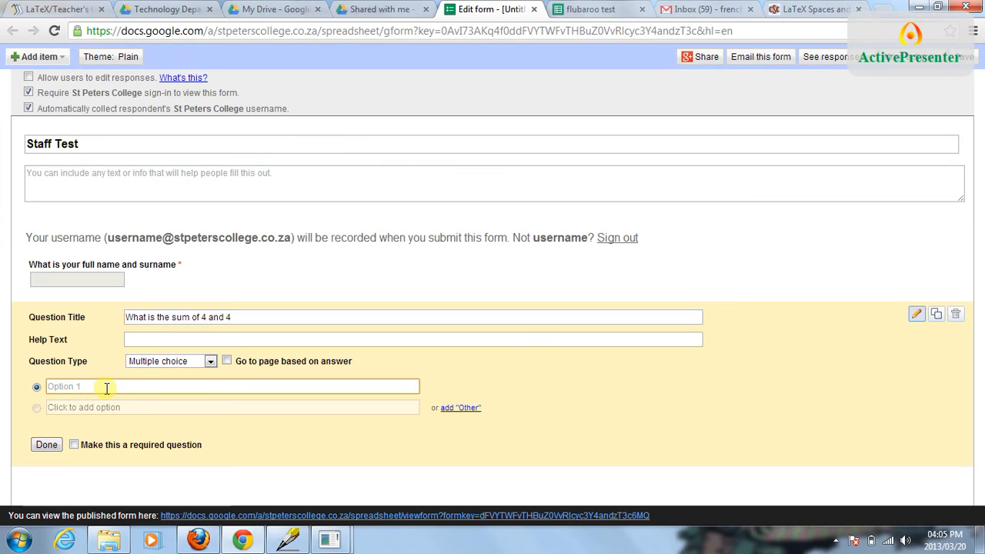
{"action": "type", "text": "8"}
{"action": "key", "text": "BackSpace"}
{"action": "type", "text": "16"}
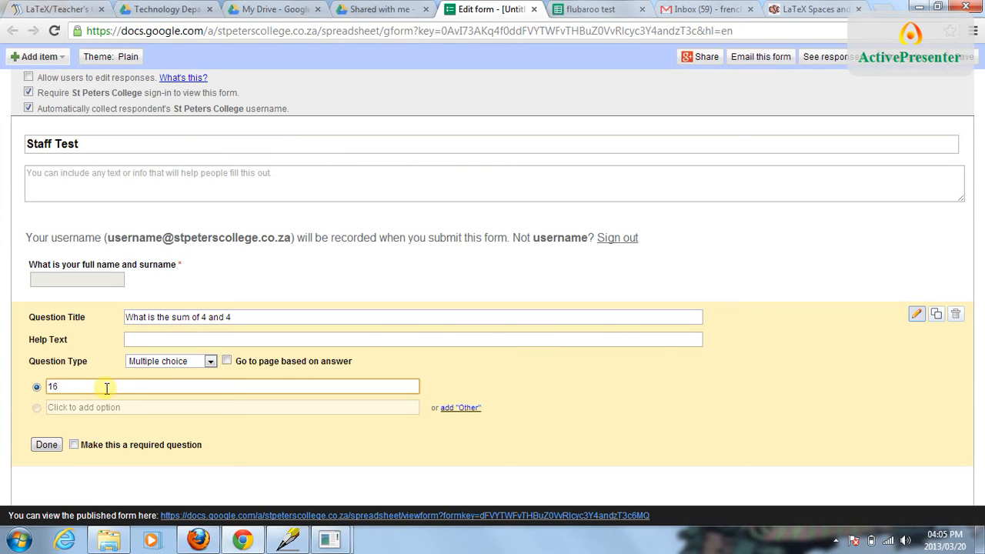
{"action": "left_click", "coordinate": [38, 409]}
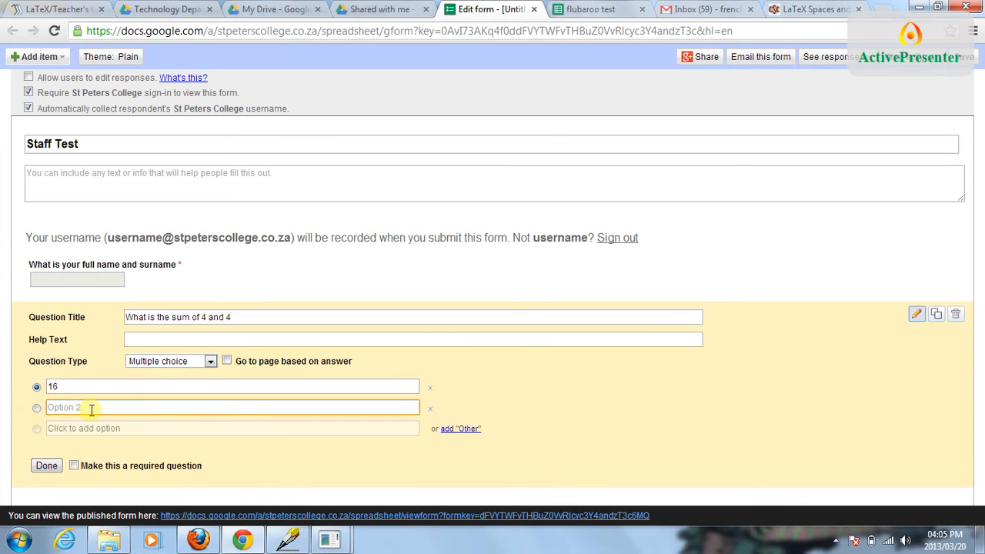
{"action": "type", "text": "8"}
{"action": "left_click", "coordinate": [37, 430]}
{"action": "type", "text": "24"}
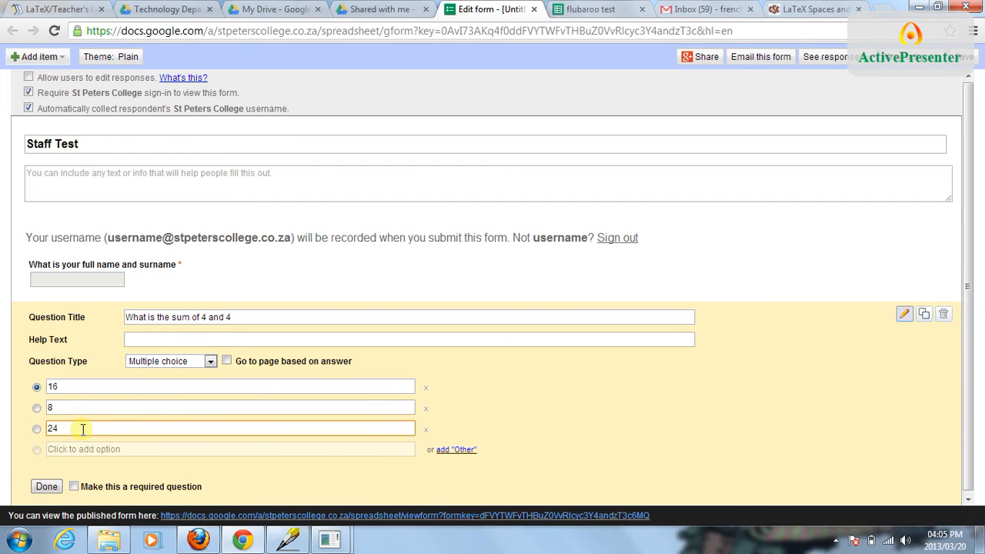
{"action": "left_click", "coordinate": [36, 451]}
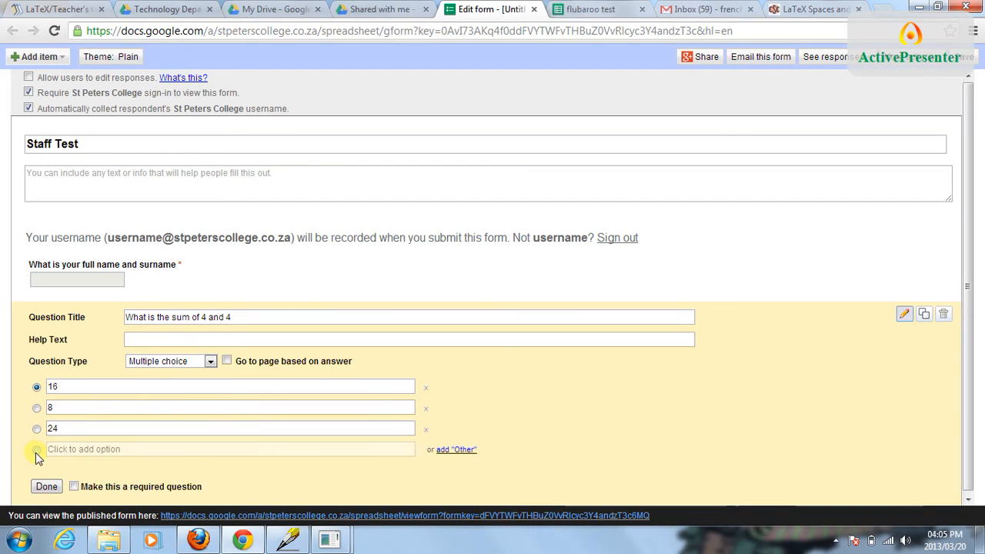
{"action": "type", "text": "12"}
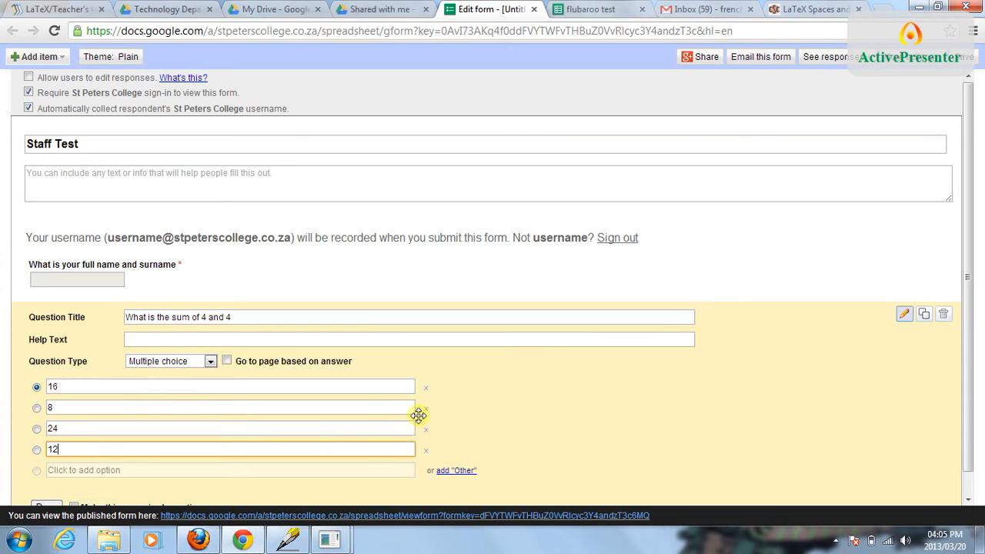
{"action": "scroll", "coordinate": [549, 411], "scroll_direction": "down", "scroll_amount": 1}
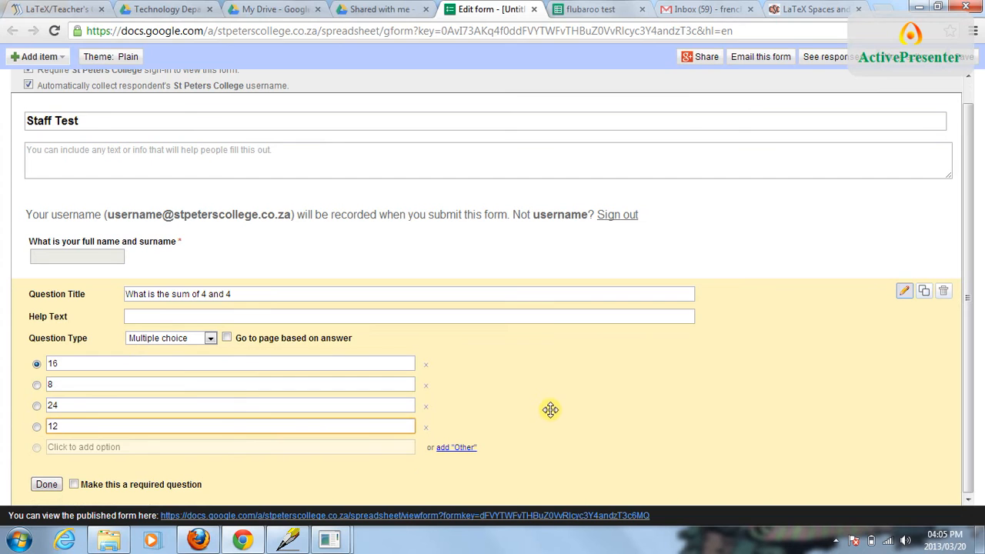
{"action": "left_click", "coordinate": [45, 484]}
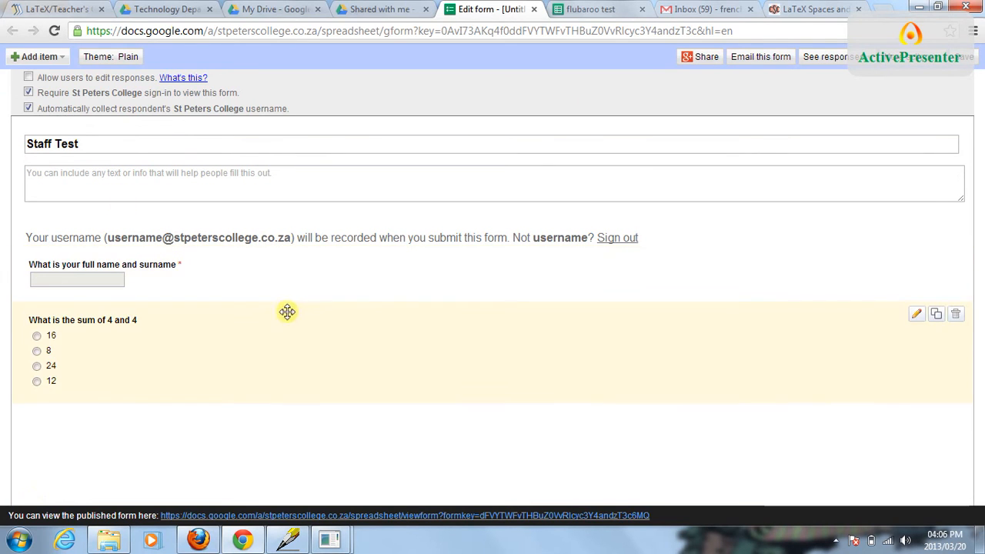
Preview the Blue Birds theme on the form and apply it
{"action": "left_click", "coordinate": [111, 59]}
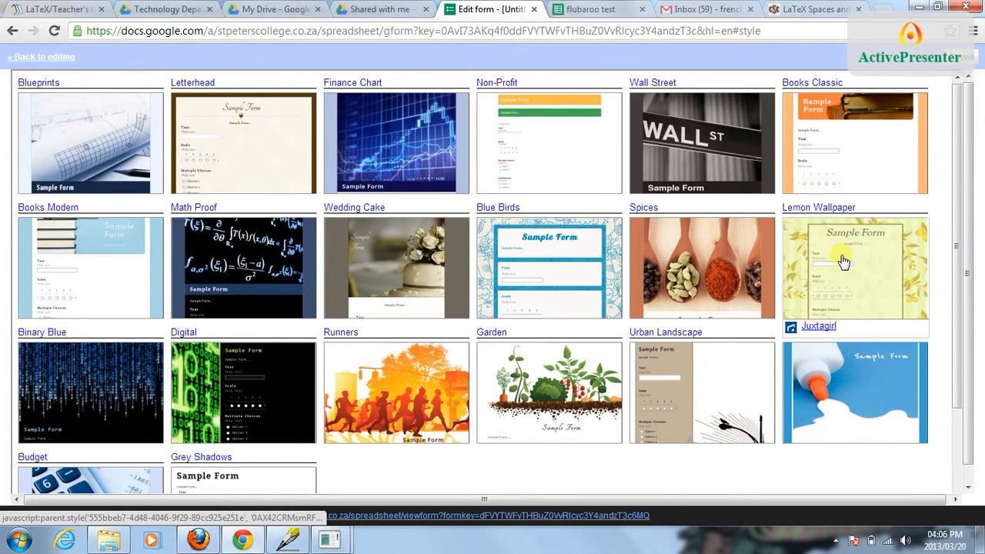
{"action": "left_click", "coordinate": [552, 254]}
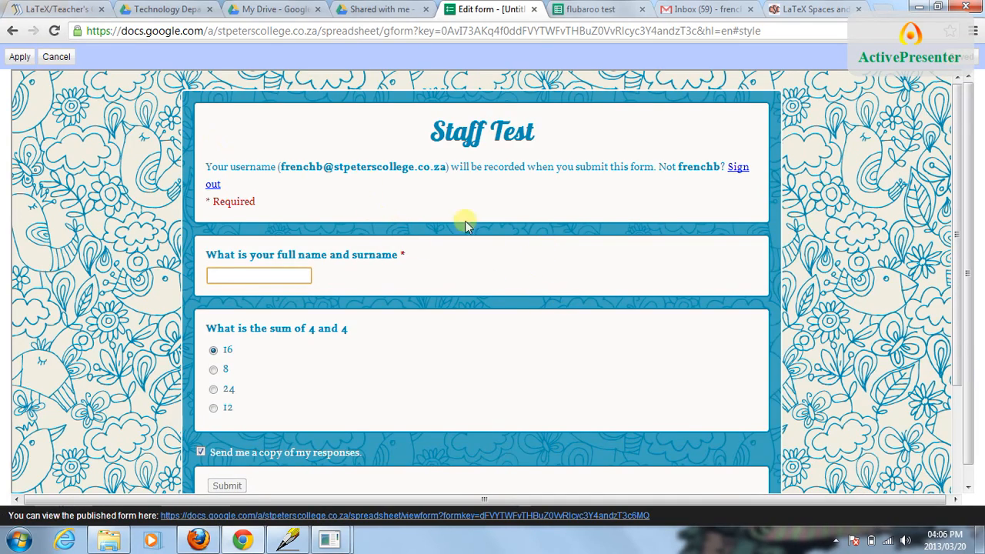
{"action": "scroll", "coordinate": [553, 241], "scroll_direction": "down", "scroll_amount": 1}
{"action": "scroll", "coordinate": [552, 241], "scroll_direction": "down", "scroll_amount": 1}
{"action": "scroll", "coordinate": [552, 242], "scroll_direction": "up", "scroll_amount": 3}
{"action": "left_click", "coordinate": [18, 58]}
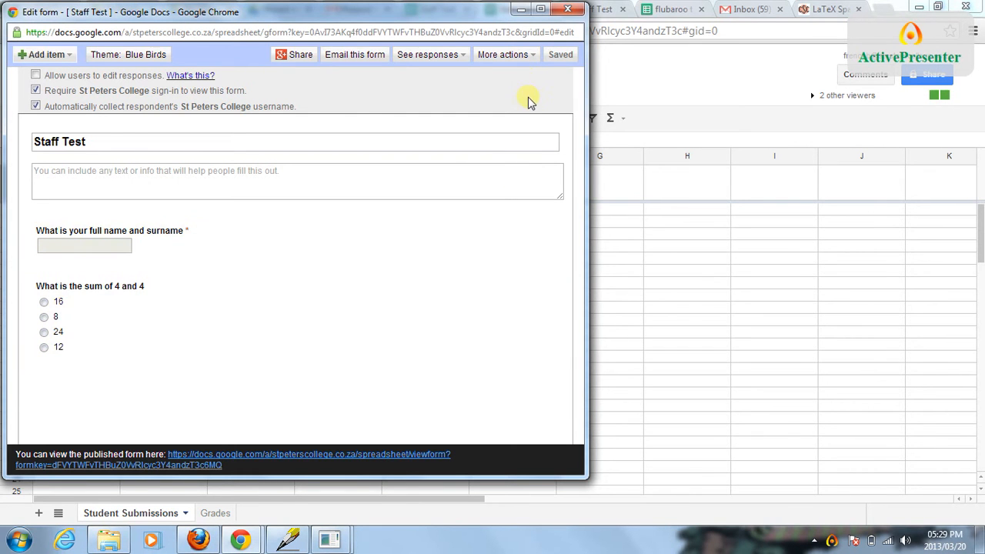
{"action": "left_click", "coordinate": [443, 60]}
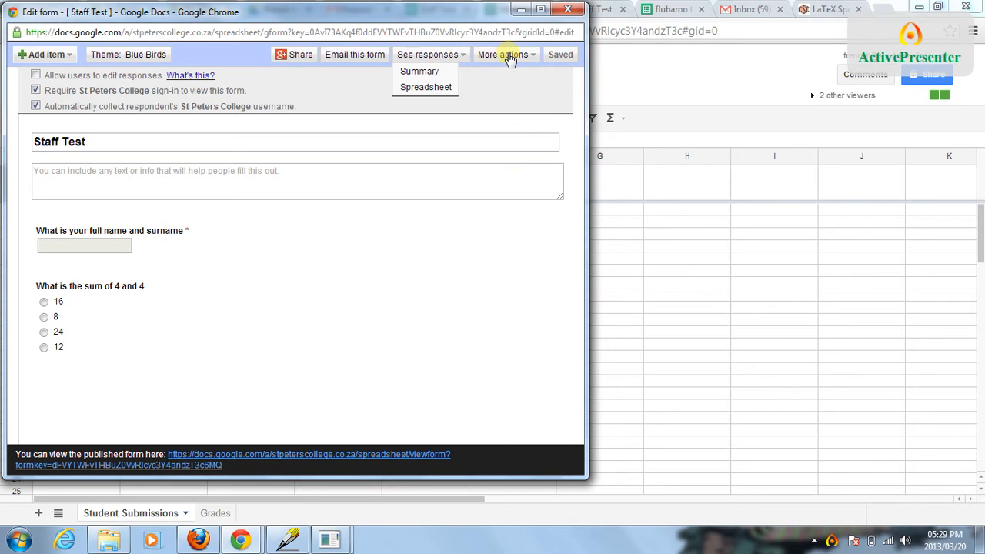
{"action": "left_click", "coordinate": [367, 61]}
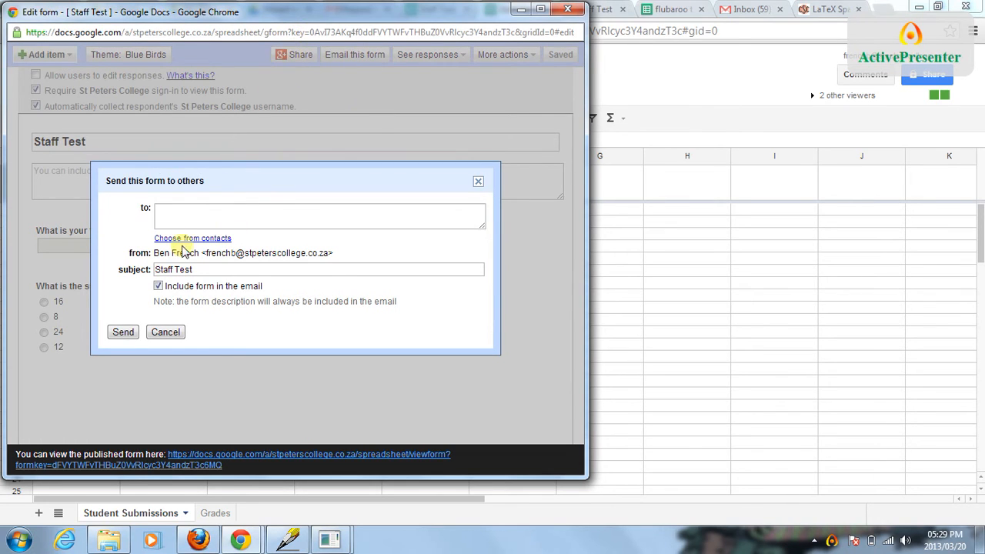
{"action": "left_click", "coordinate": [200, 213]}
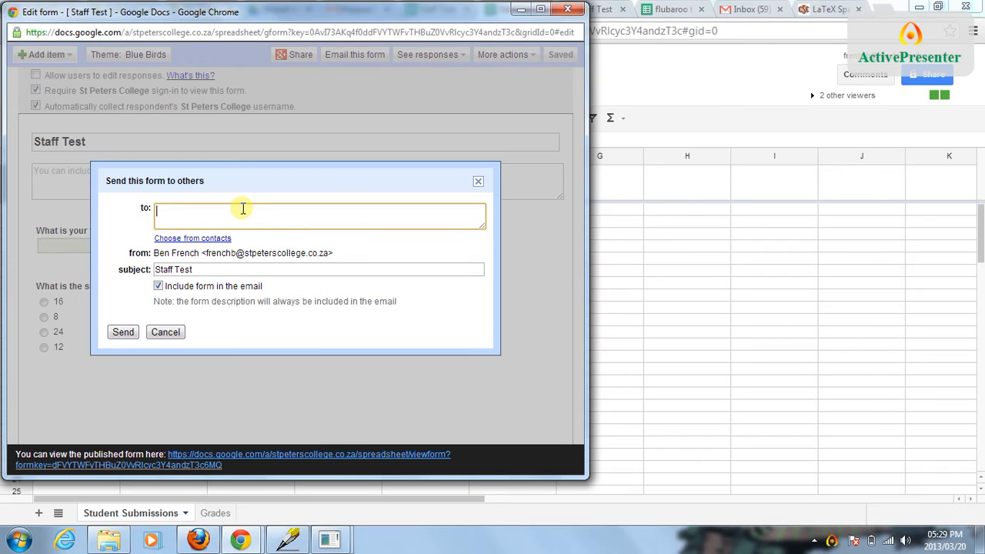
{"action": "type", "text": "egd"}
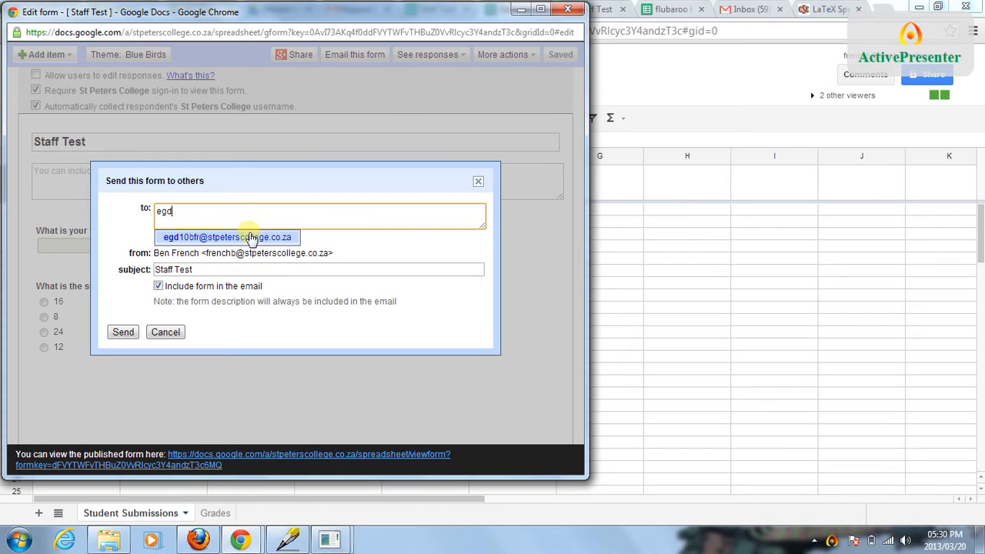
{"action": "left_click", "coordinate": [248, 238]}
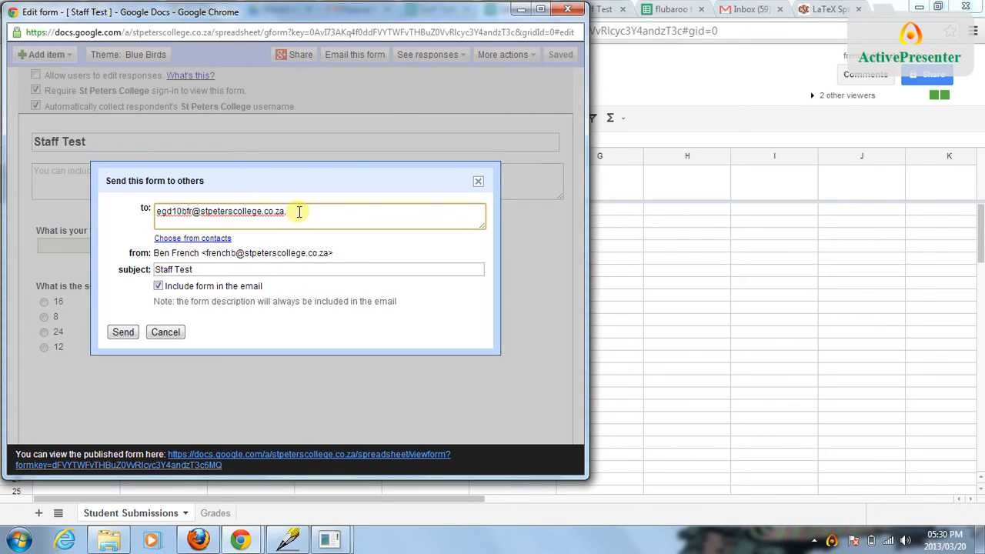
{"action": "left_click_drag", "start_coordinate": [298, 212], "coordinate": [149, 211]}
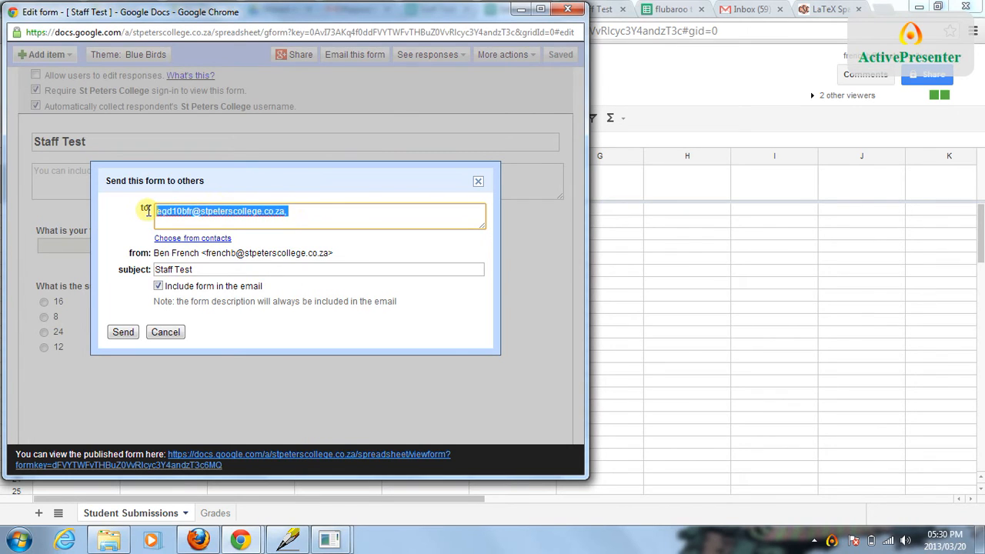
{"action": "type", "text": "ronn"}
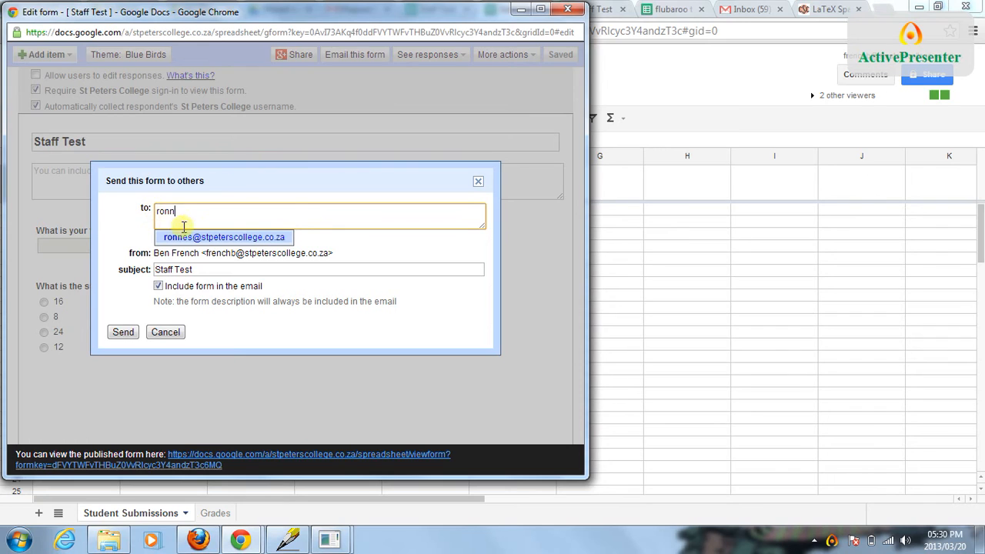
{"action": "left_click", "coordinate": [188, 237]}
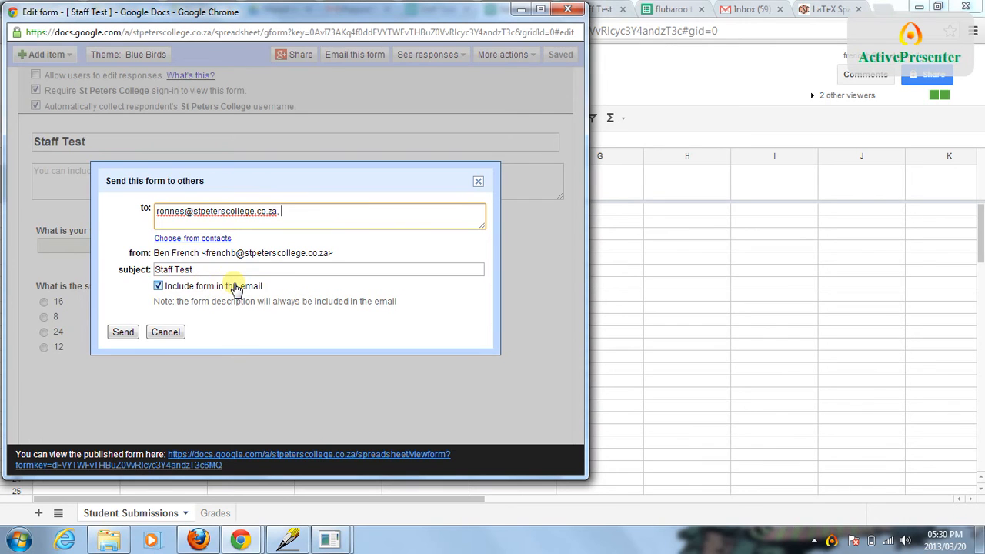
{"action": "left_click", "coordinate": [164, 332]}
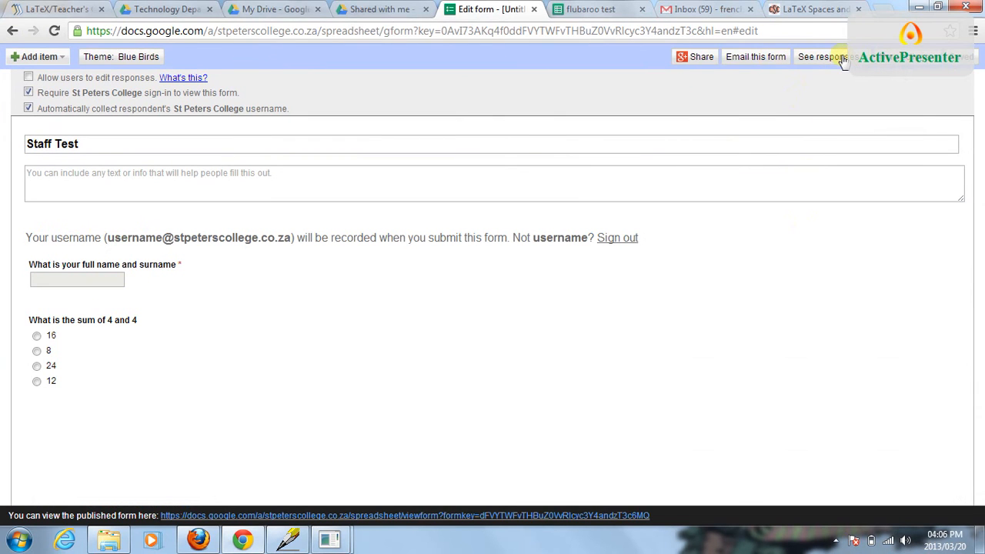
Open the spreadsheet that collects the form's responses
{"action": "left_click", "coordinate": [843, 59]}
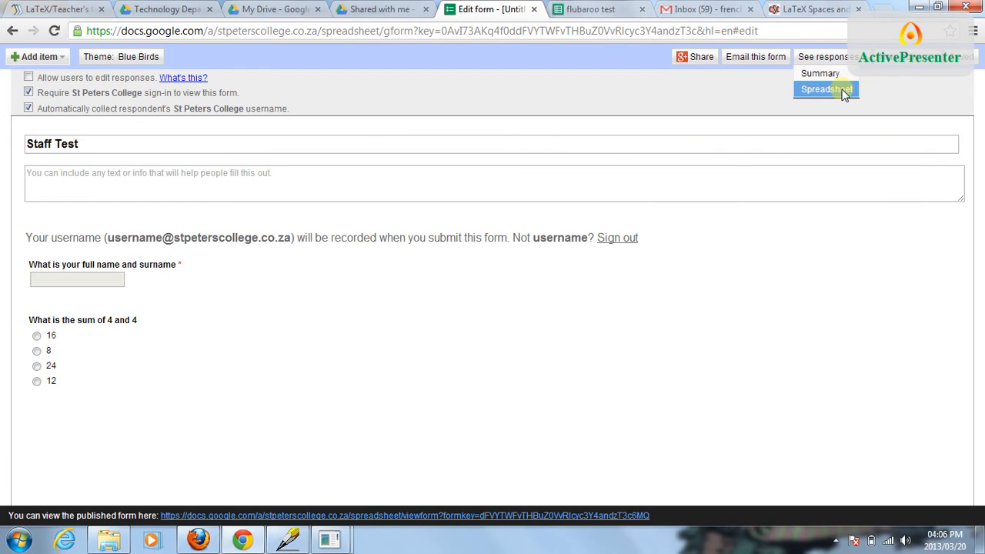
{"action": "left_click", "coordinate": [844, 93]}
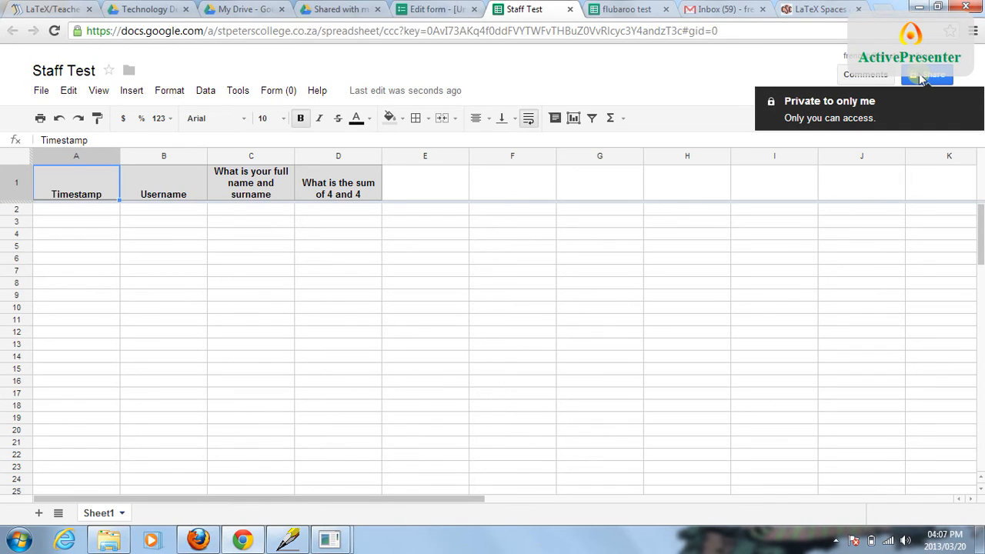
{"action": "left_click", "coordinate": [271, 90]}
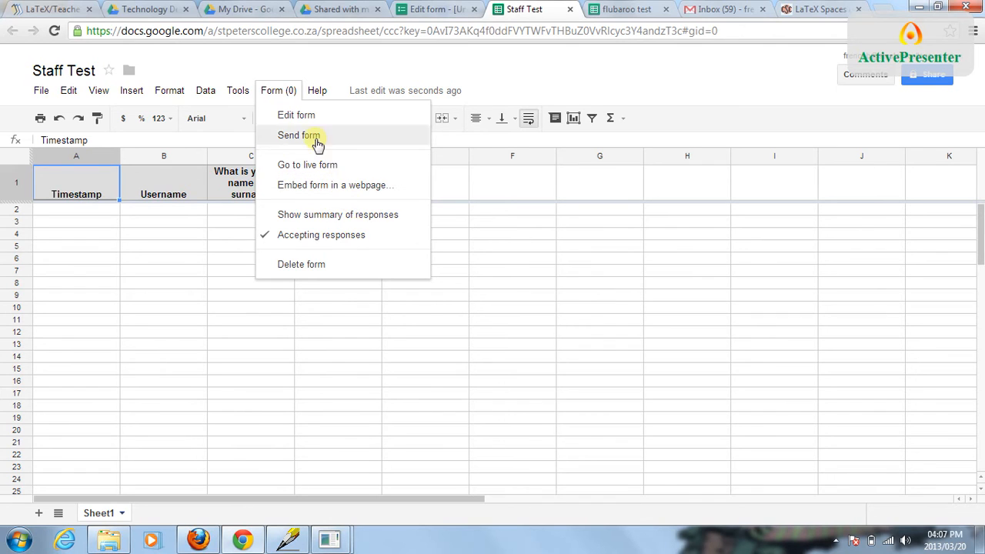
Search the spreadsheet's Script Gallery for "grade"
{"action": "mouse_move", "coordinate": [232, 90]}
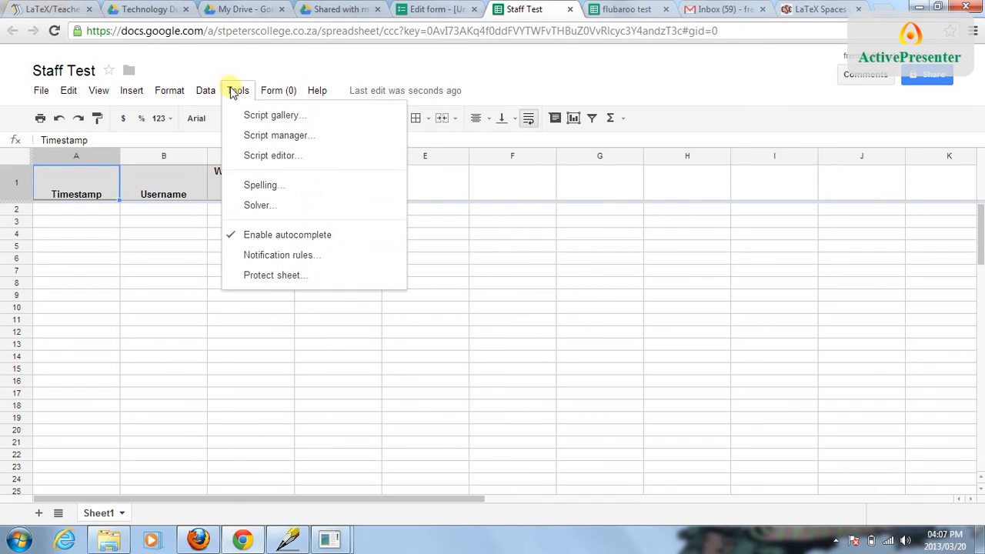
{"action": "left_click", "coordinate": [306, 116]}
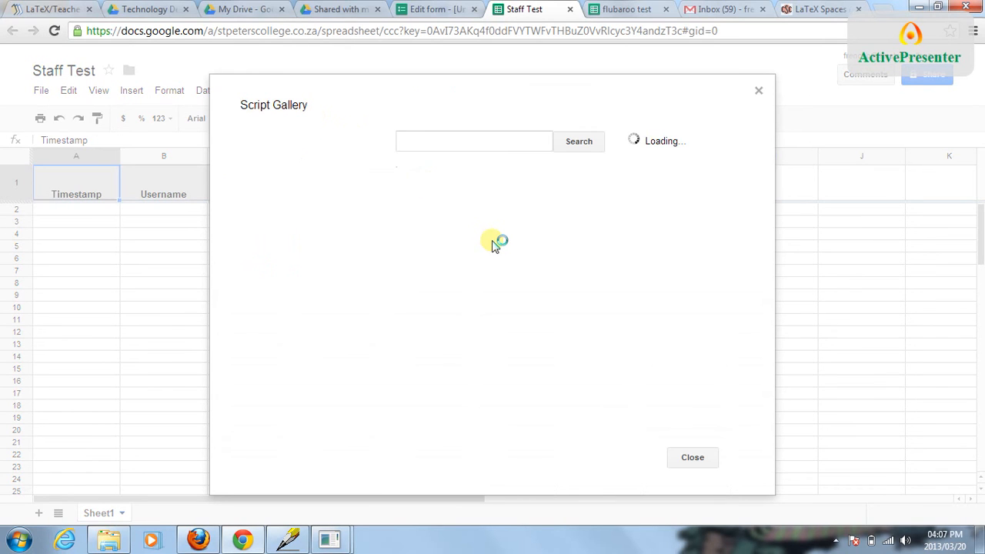
{"action": "left_click", "coordinate": [424, 141]}
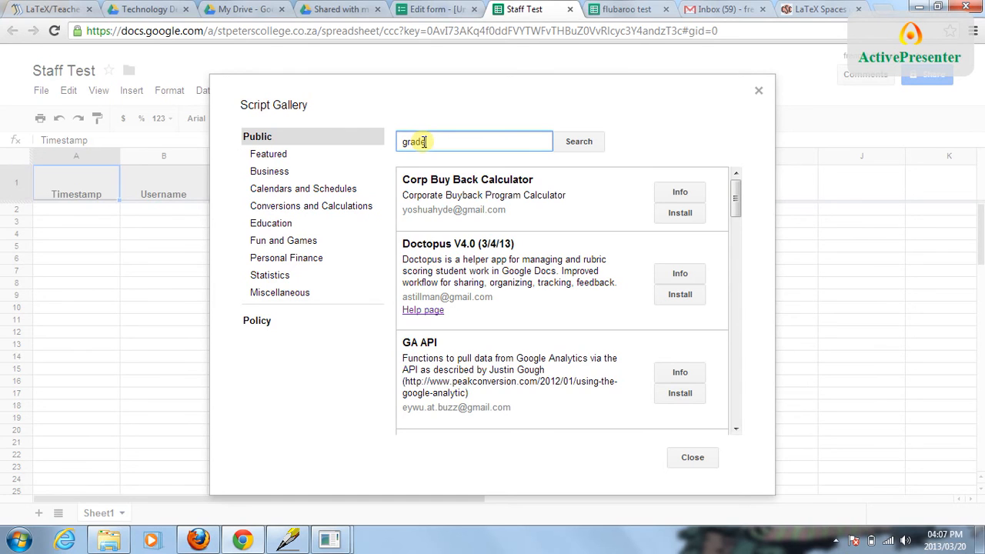
{"action": "type", "text": "grade"}
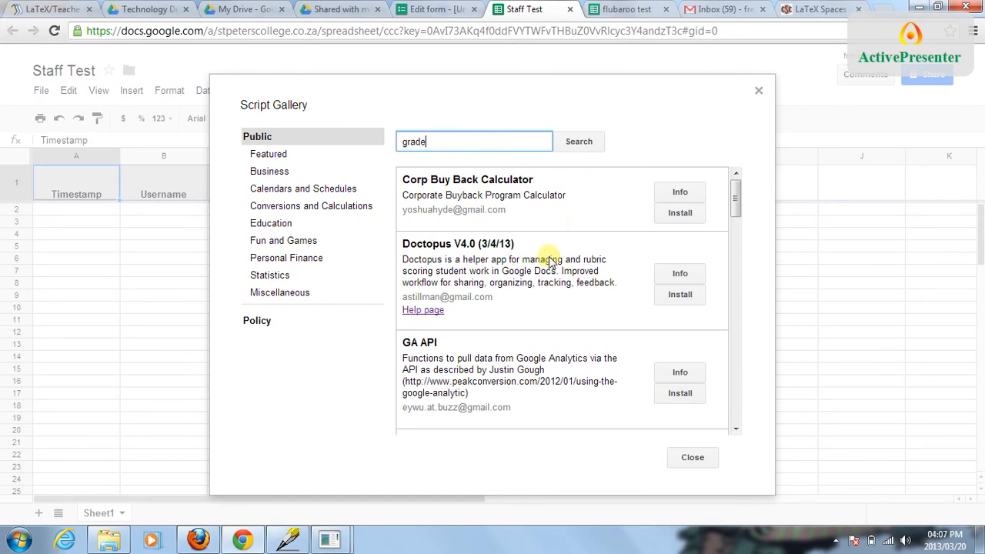
{"action": "left_click", "coordinate": [579, 141]}
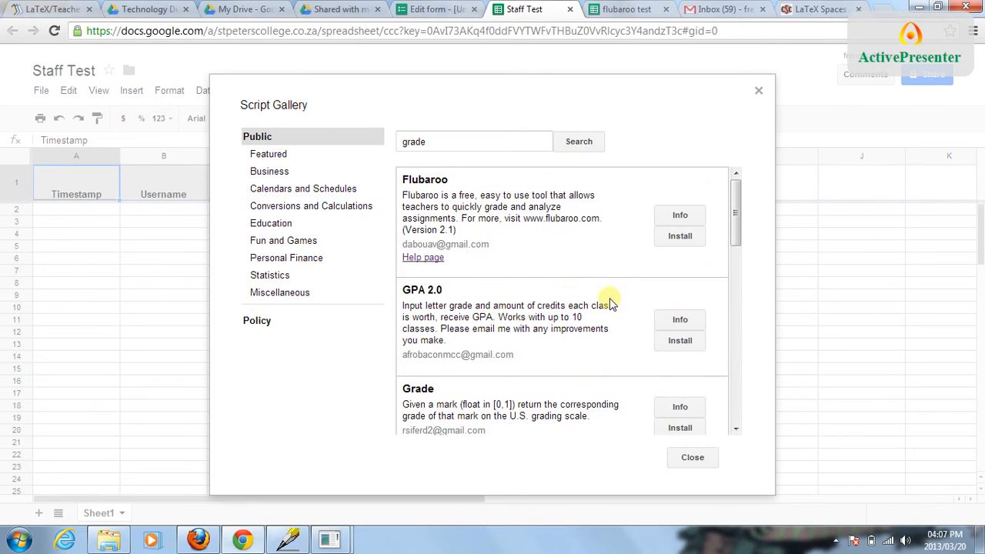
Install the Flubaroo script and authorize it to run, closing the gallery when done
{"action": "left_click", "coordinate": [678, 238]}
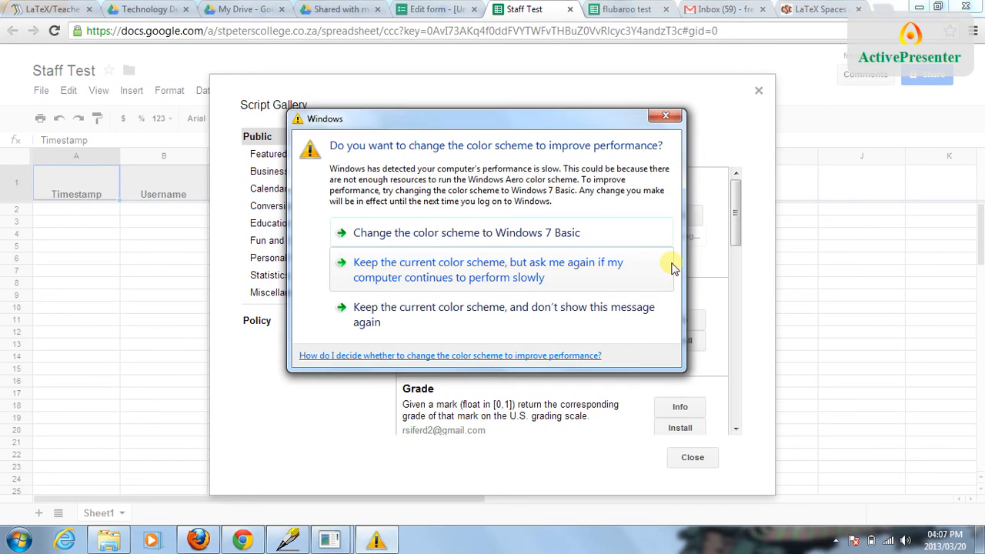
{"action": "left_click", "coordinate": [664, 116]}
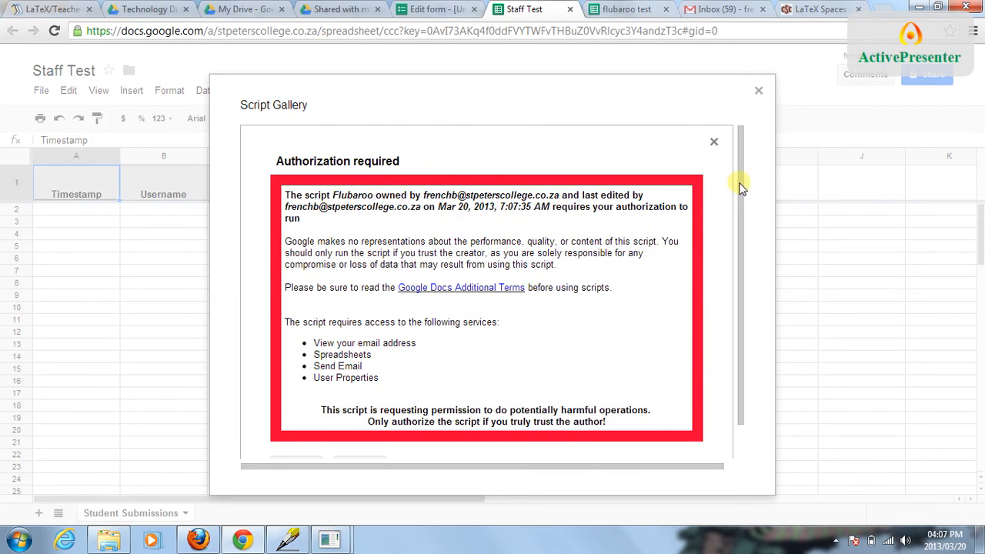
{"action": "scroll", "coordinate": [616, 268], "scroll_direction": "down", "scroll_amount": 1}
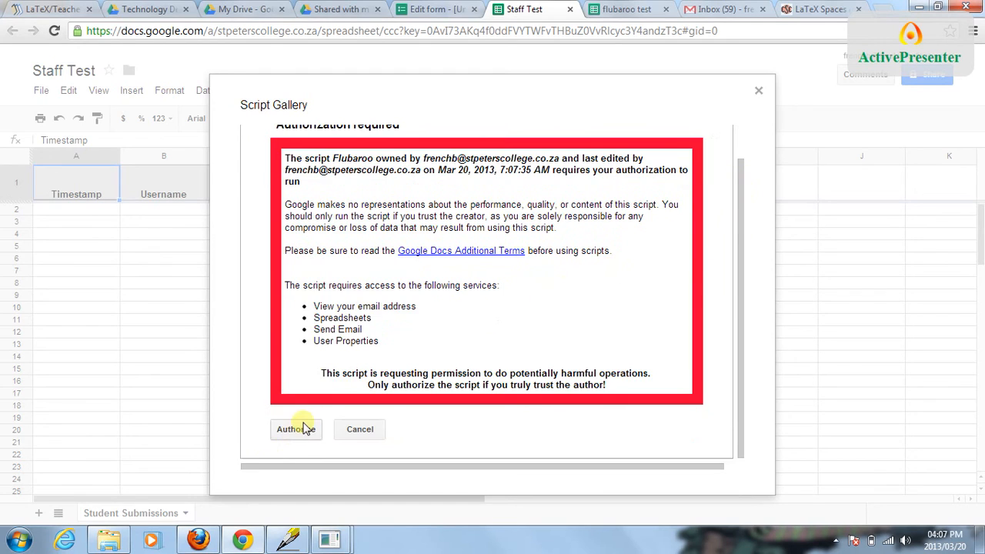
{"action": "left_click", "coordinate": [296, 429]}
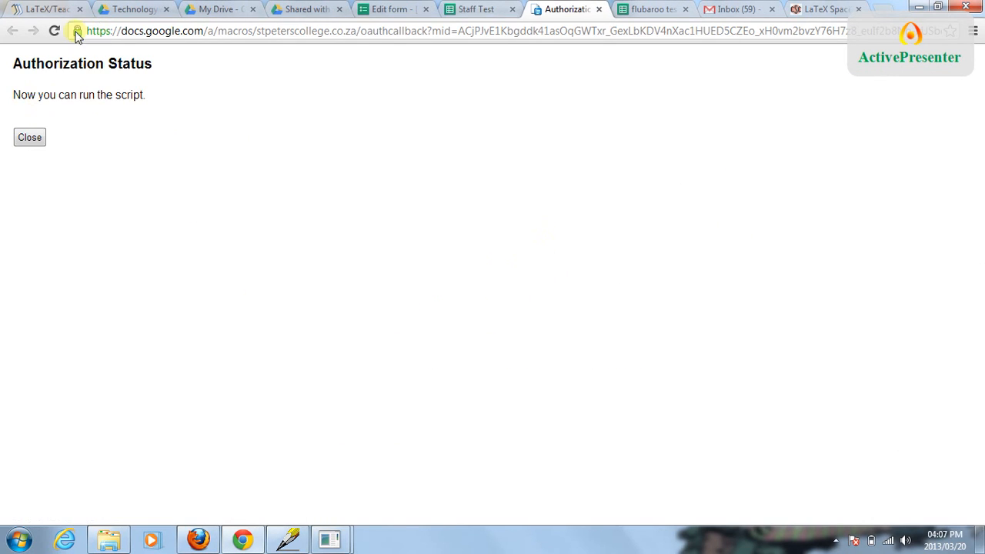
{"action": "left_click", "coordinate": [599, 9]}
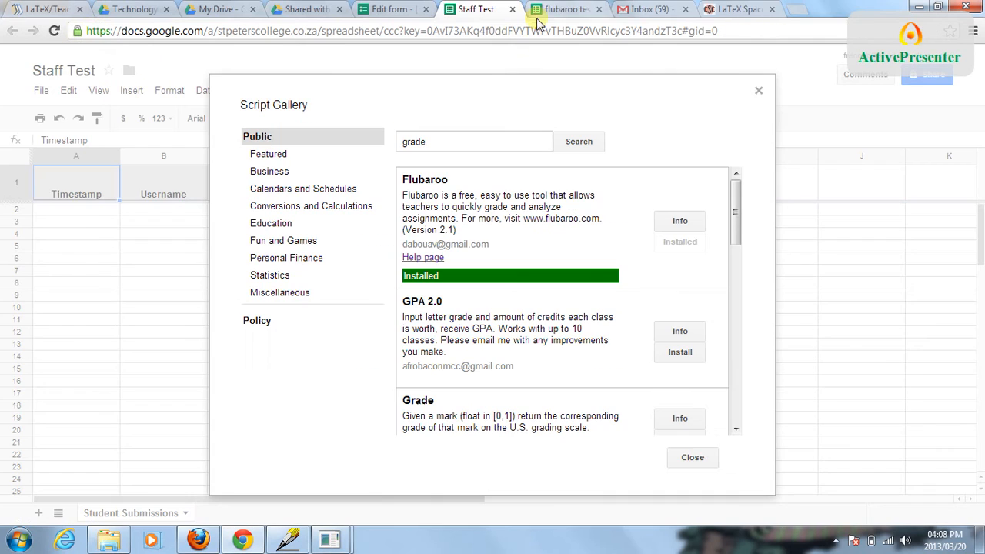
{"action": "left_click", "coordinate": [758, 92]}
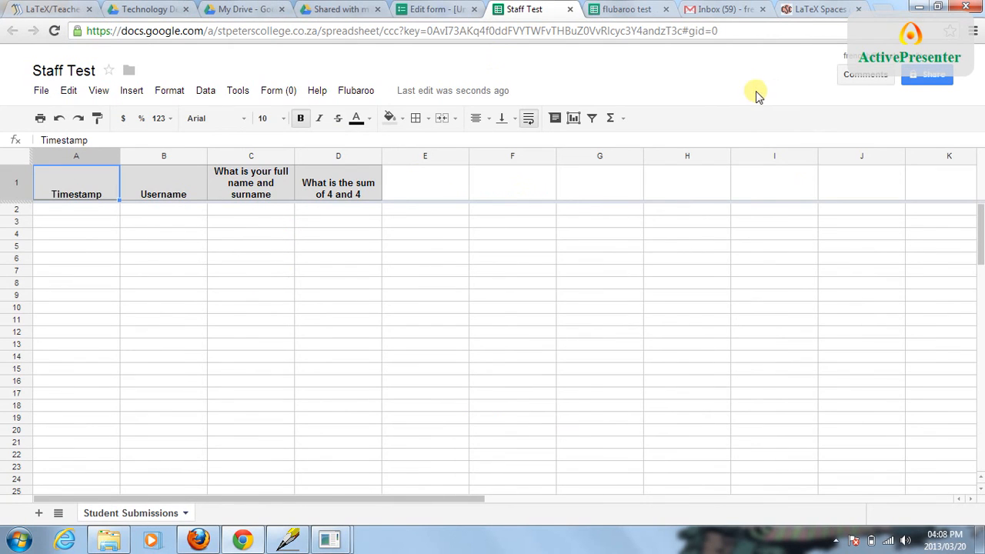
{"action": "left_click", "coordinate": [366, 93]}
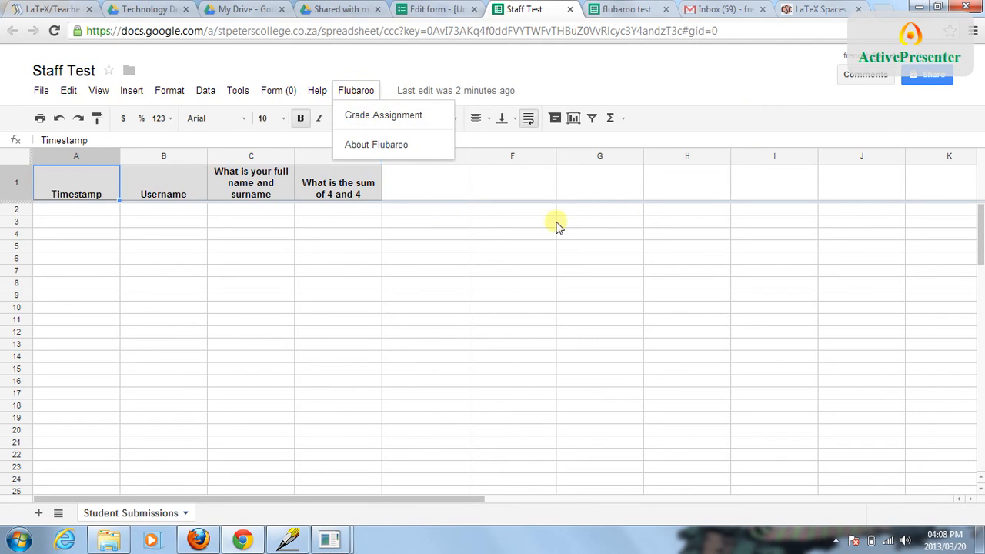
{"action": "left_click", "coordinate": [511, 174]}
{"action": "left_click", "coordinate": [360, 91]}
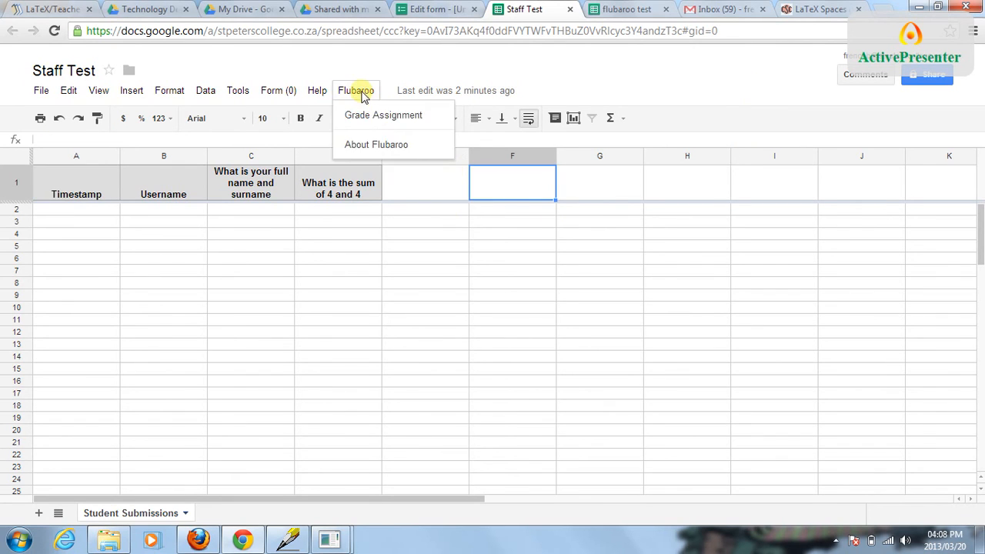
{"action": "left_click", "coordinate": [448, 246]}
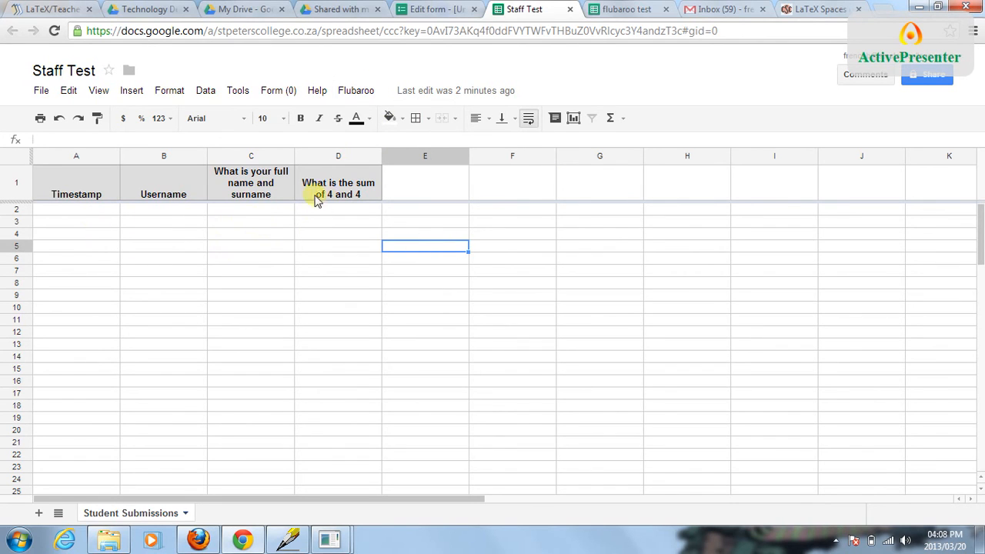
{"action": "left_click", "coordinate": [835, 540]}
{"action": "left_click", "coordinate": [823, 467]}
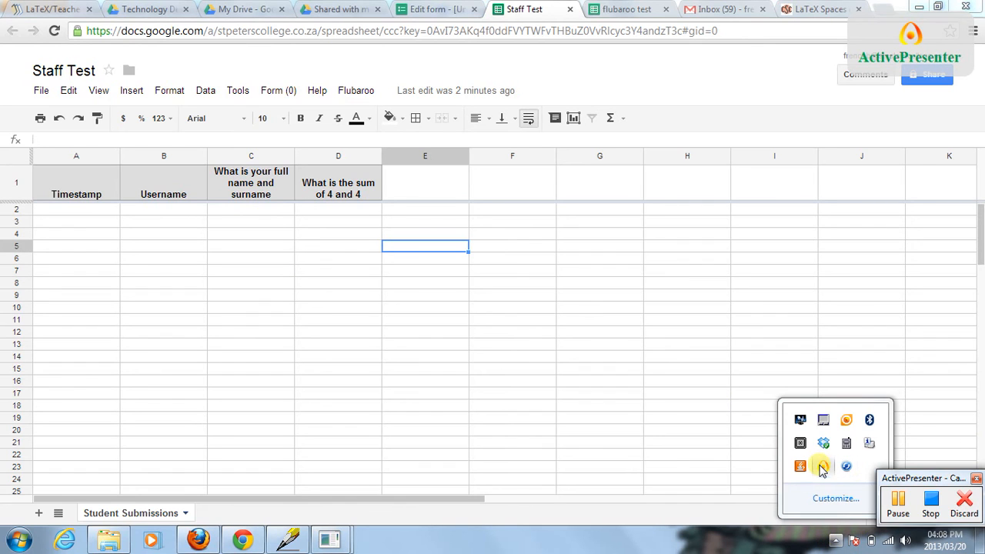
{"action": "left_click", "coordinate": [900, 500]}
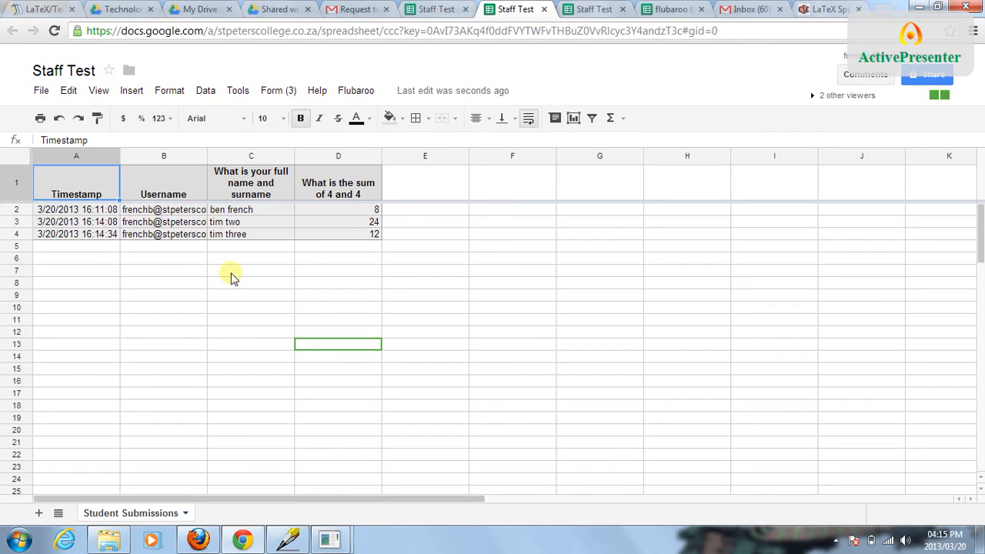
Start grading the assignment with Flubaroo and set the grading option for Username to Skip Grading
{"action": "left_click", "coordinate": [356, 92]}
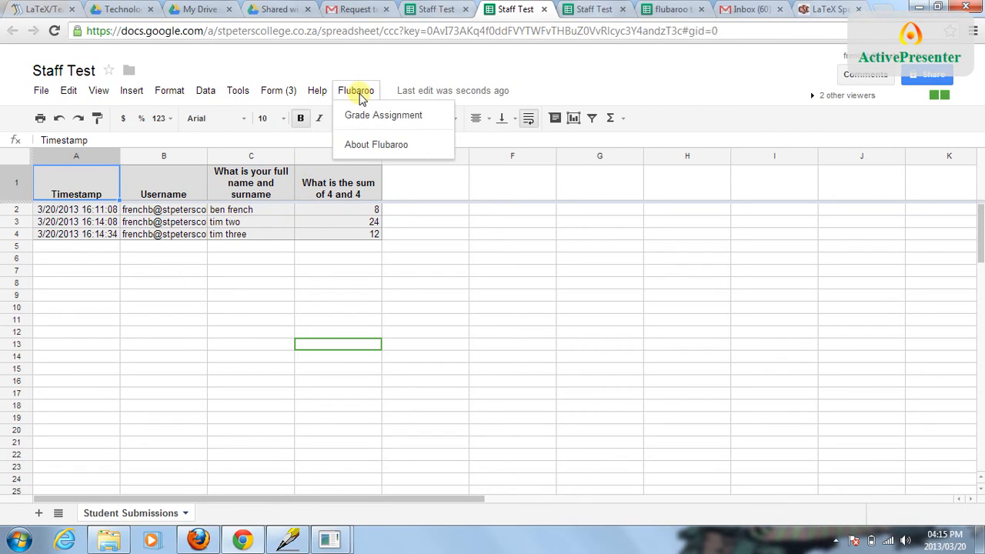
{"action": "left_click", "coordinate": [372, 116]}
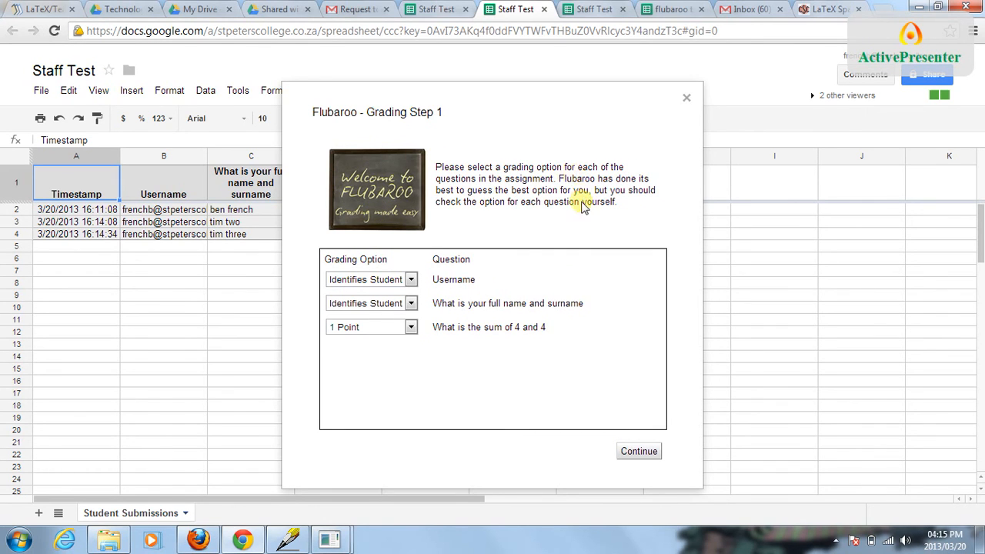
{"action": "left_click", "coordinate": [412, 280]}
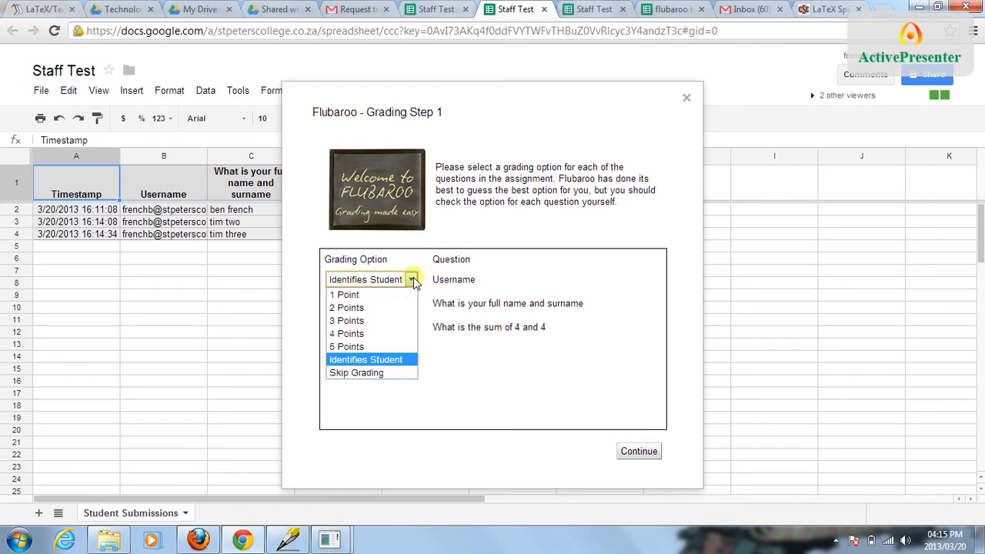
{"action": "left_click", "coordinate": [383, 374]}
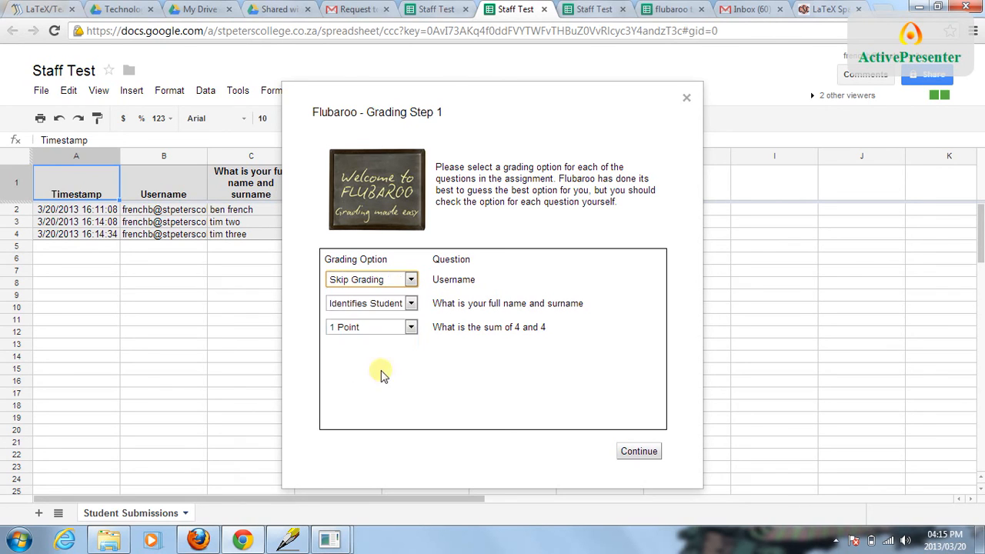
Set the grading option for "What is your full name and surname" to Identifies Student
{"action": "left_click", "coordinate": [393, 304]}
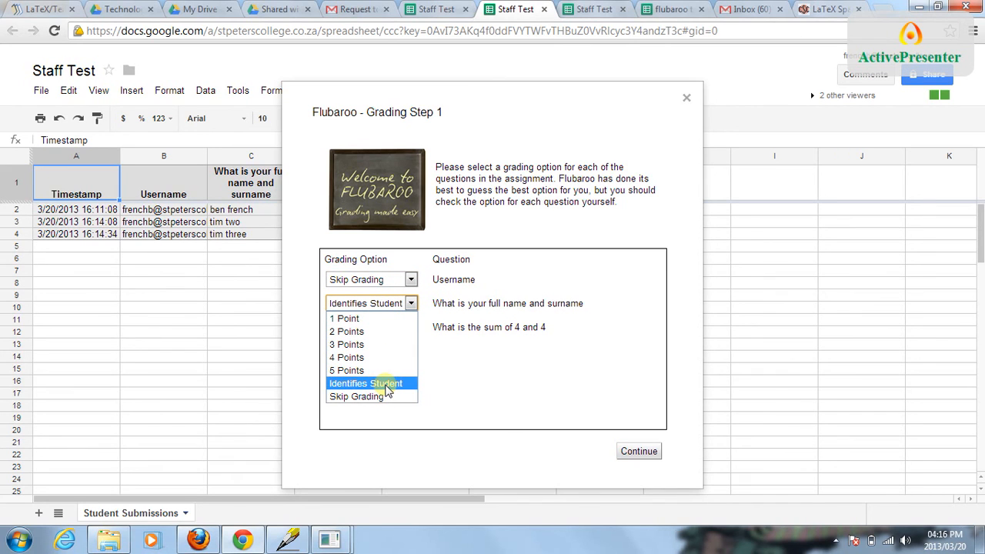
{"action": "left_click", "coordinate": [387, 384]}
{"action": "left_click_drag", "start_coordinate": [487, 304], "coordinate": [581, 304]}
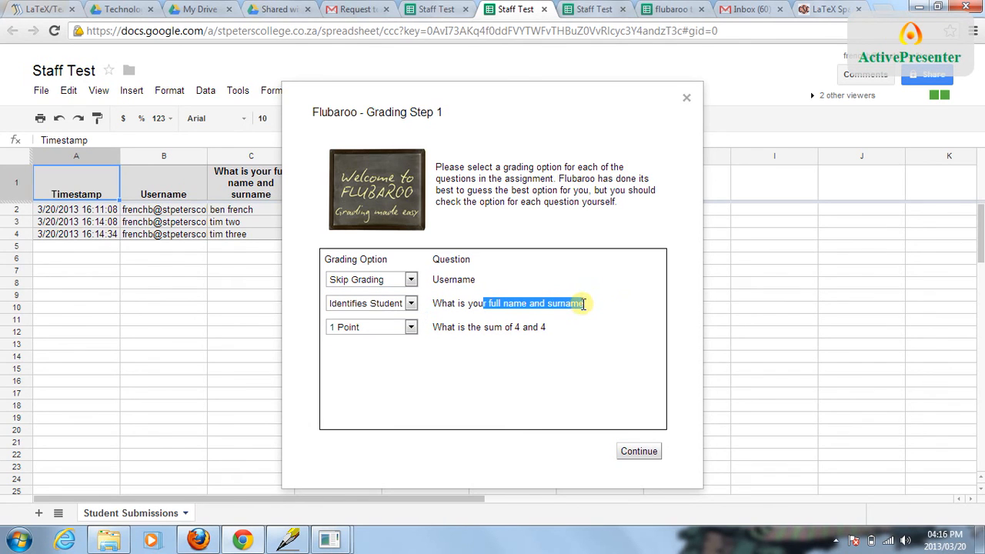
{"action": "left_click", "coordinate": [585, 304]}
{"action": "left_click", "coordinate": [387, 304]}
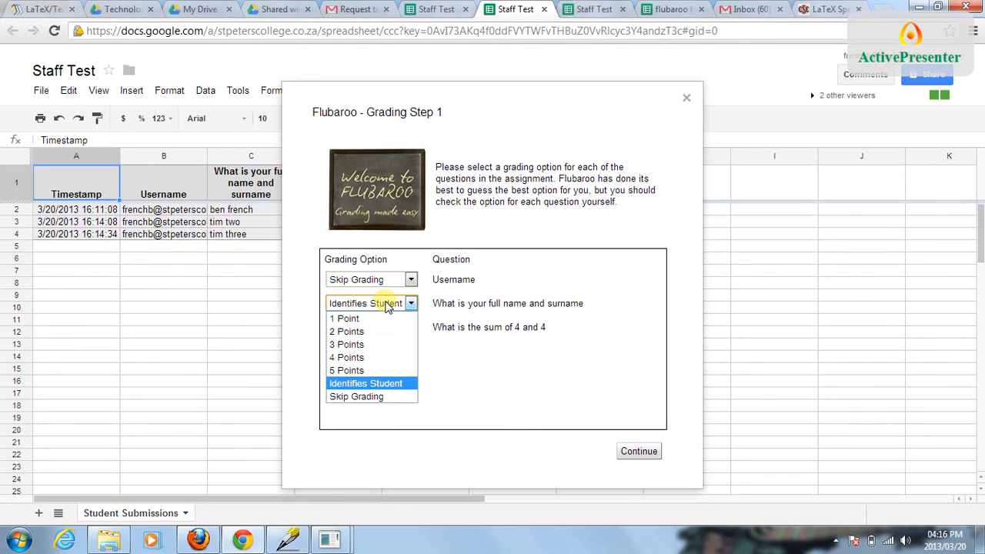
{"action": "left_click", "coordinate": [387, 304]}
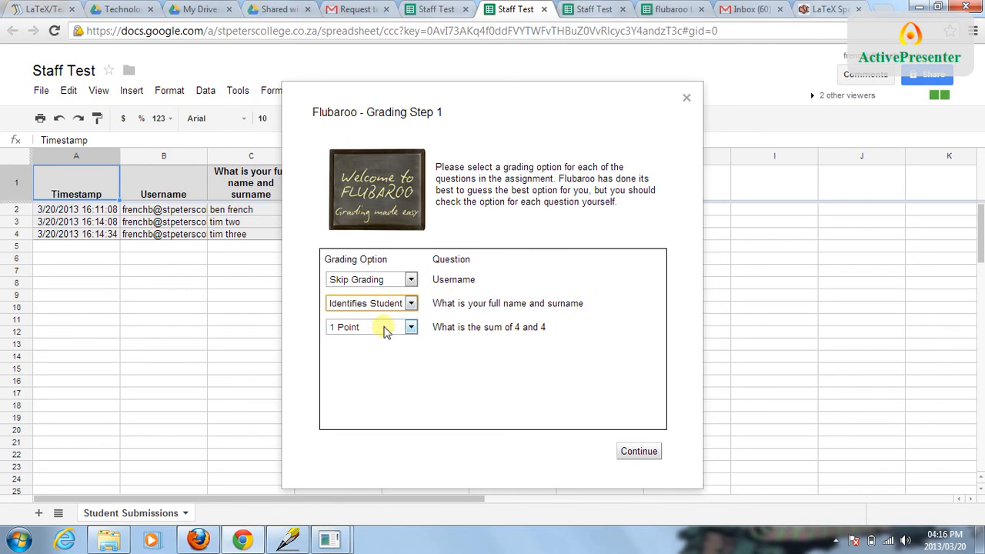
Set the grading option for "What is the sum of 4 and 4" to 1 Point and continue to grading step 2
{"action": "left_click_drag", "start_coordinate": [434, 330], "coordinate": [585, 330]}
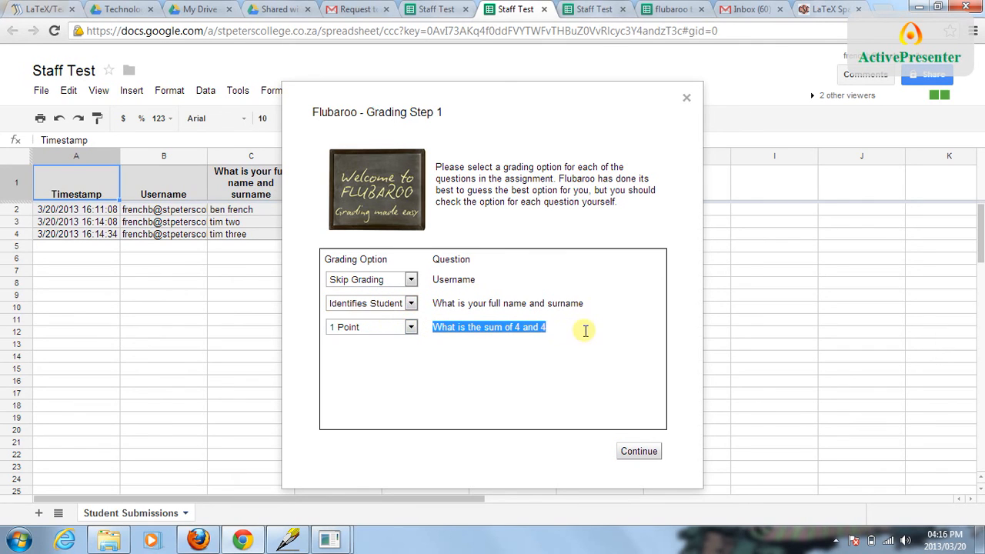
{"action": "left_click", "coordinate": [379, 328]}
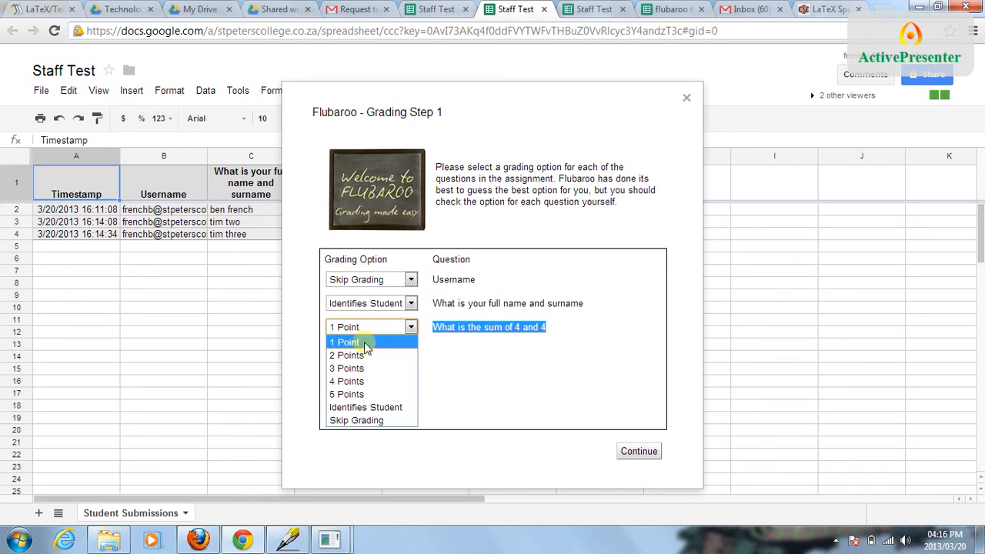
{"action": "left_click", "coordinate": [364, 342]}
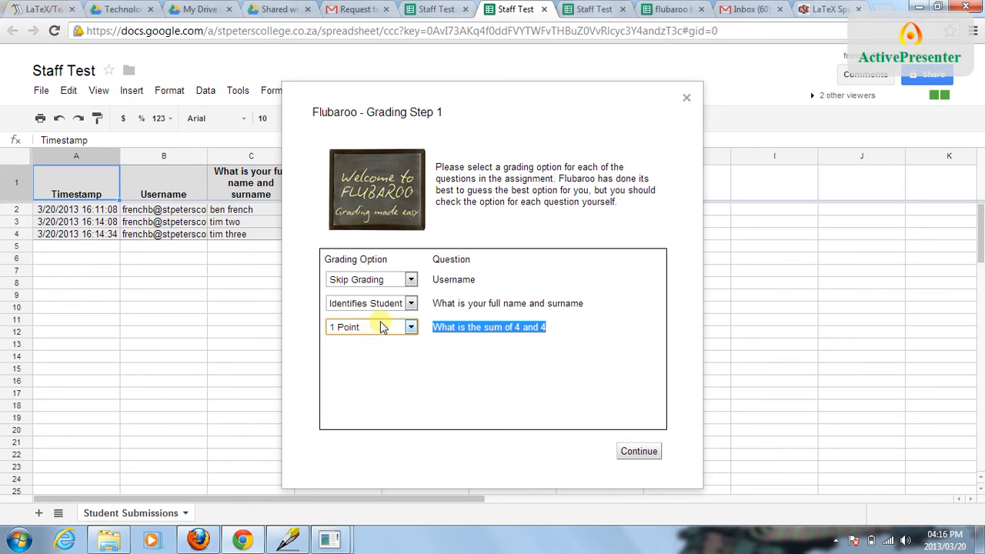
{"action": "left_click", "coordinate": [450, 325]}
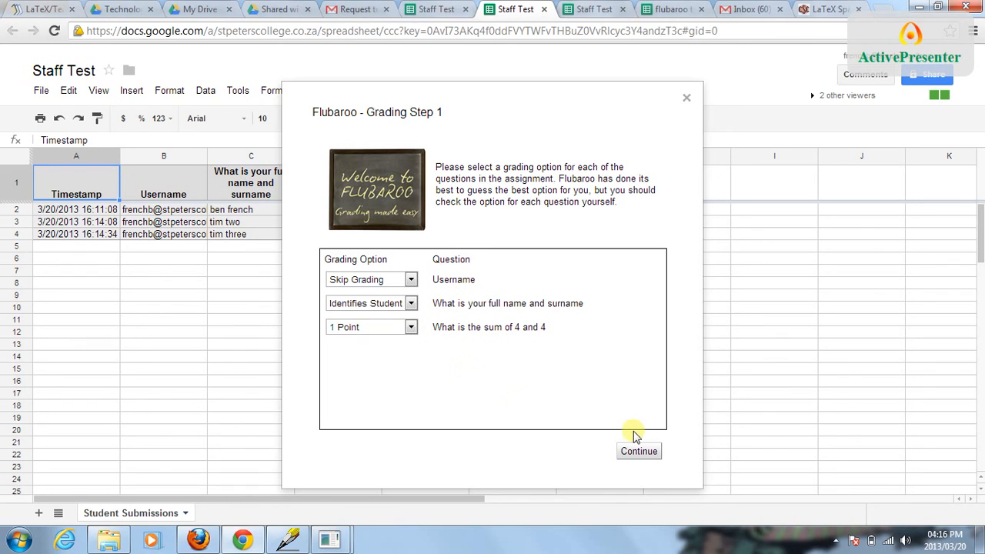
{"action": "left_click", "coordinate": [650, 453]}
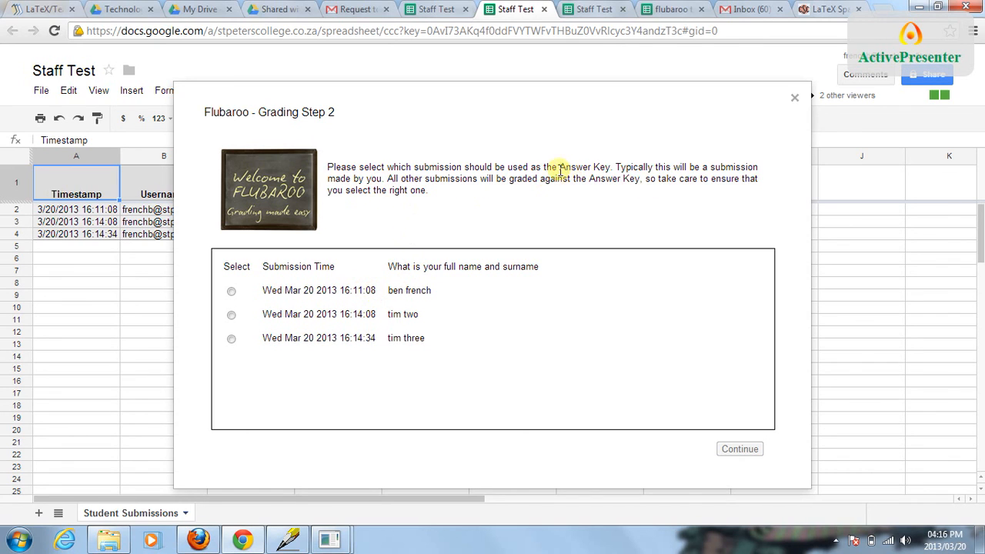
Choose the submission made at 16:11:08 as the Answer Key and grade the other submissions against it
{"action": "left_click_drag", "start_coordinate": [557, 168], "coordinate": [623, 160]}
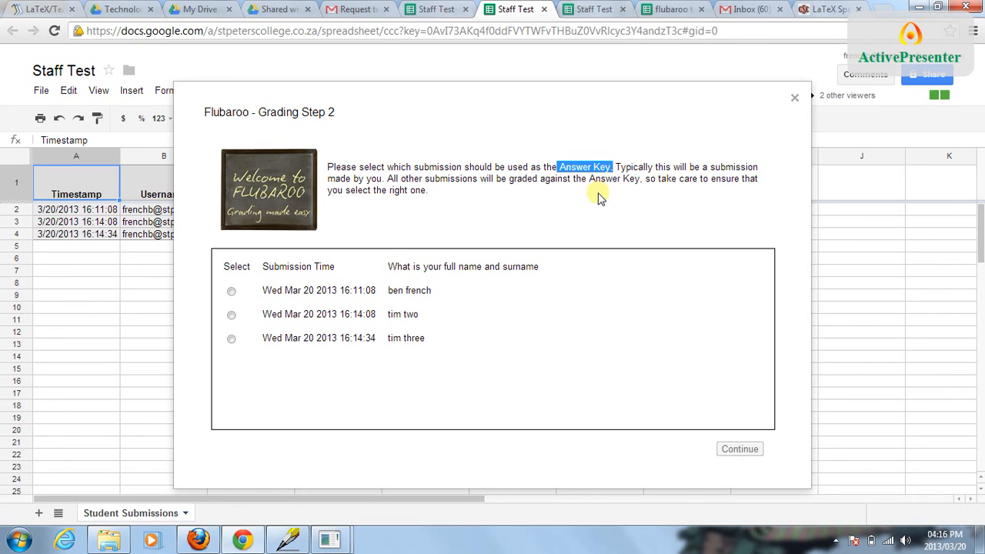
{"action": "left_click", "coordinate": [231, 293]}
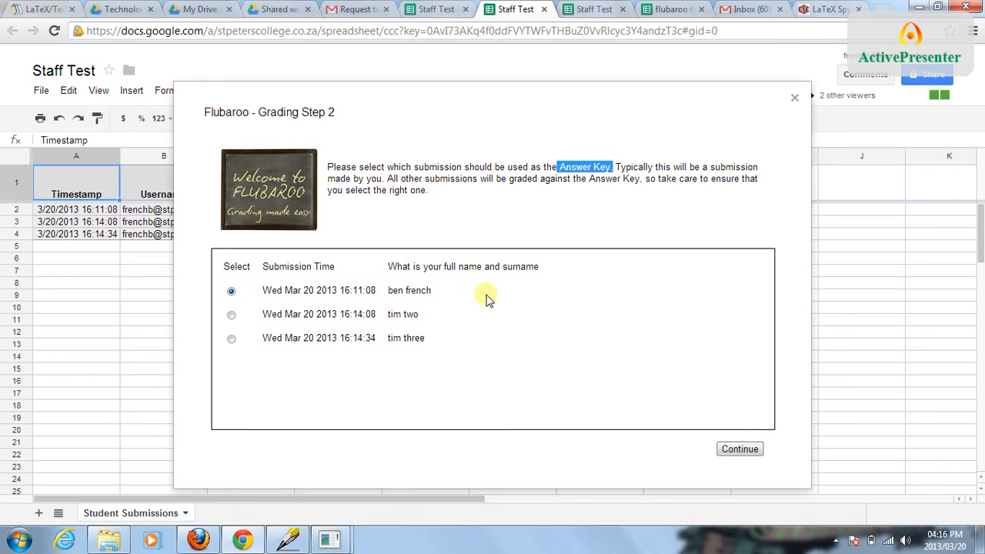
{"action": "left_click", "coordinate": [731, 451]}
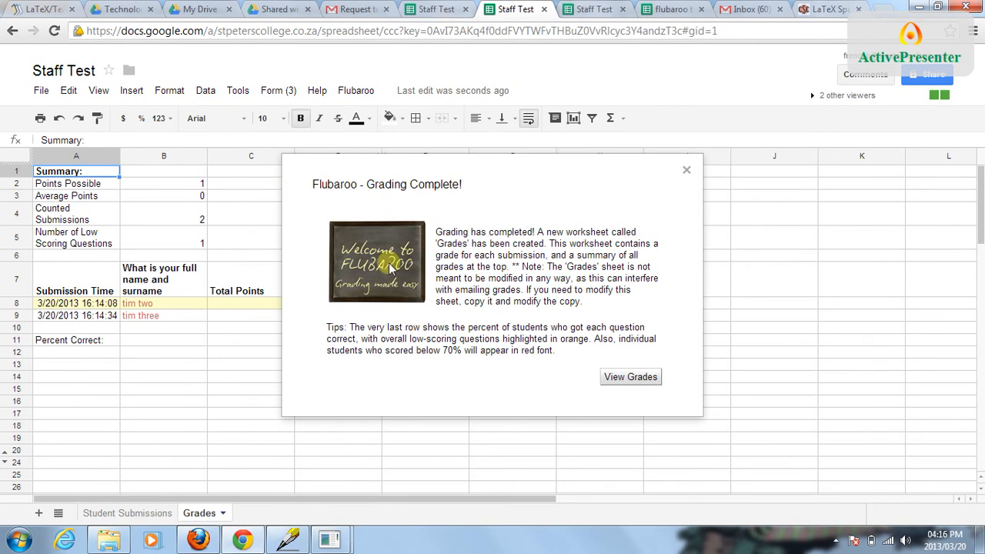
View the Grades sheet and compare it with the answers on the Student Submissions sheet
{"action": "left_click", "coordinate": [631, 379]}
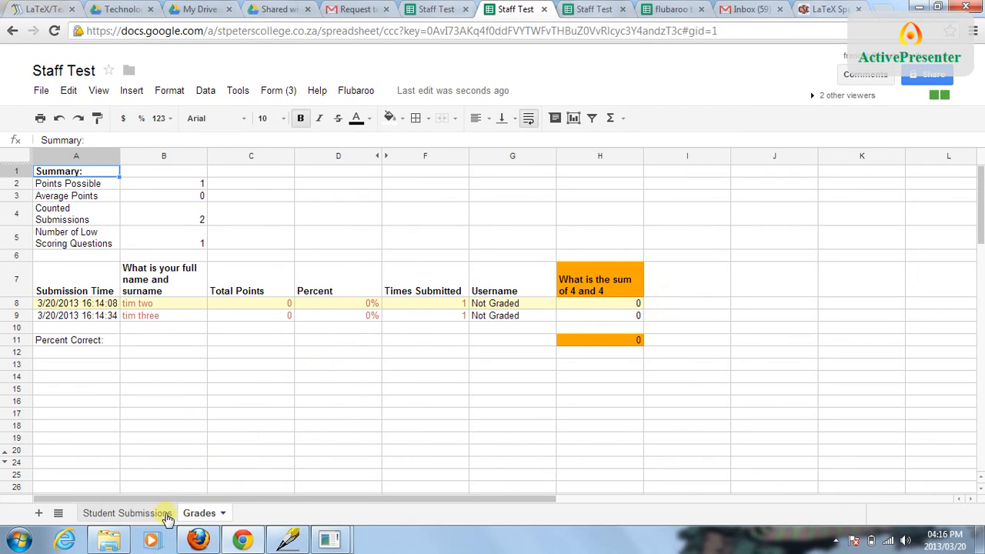
{"action": "left_click", "coordinate": [138, 513]}
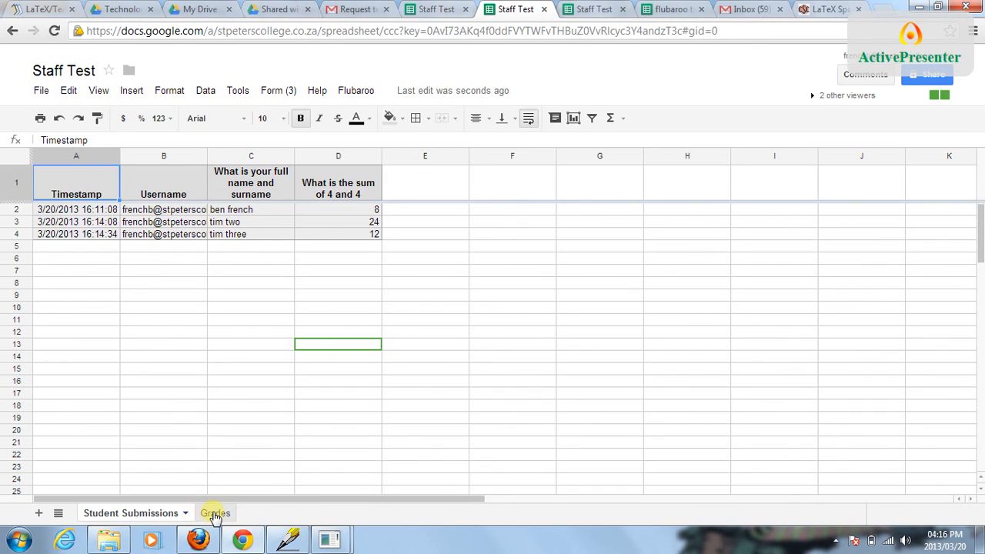
{"action": "left_click", "coordinate": [215, 514]}
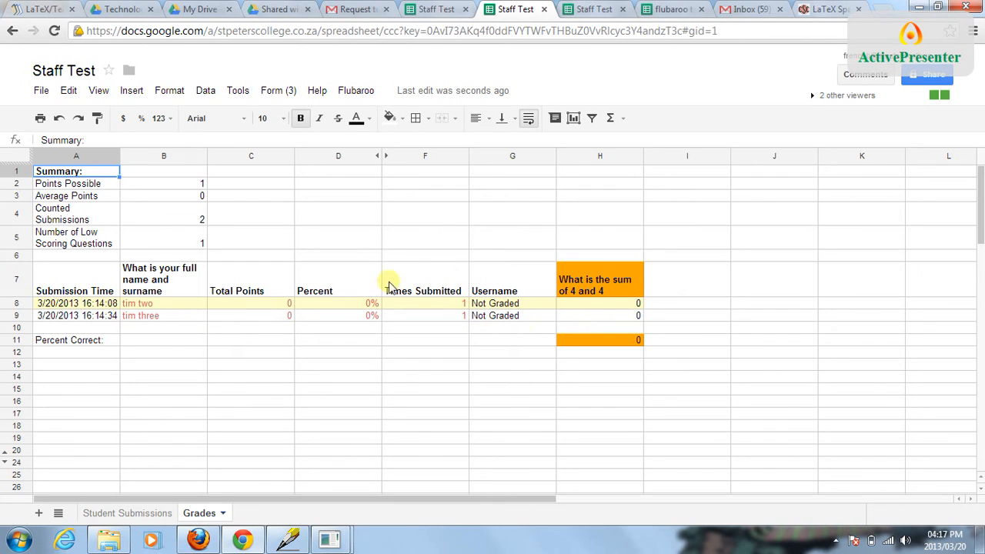
Examine Flubaroo's Email Grades options, closing the dialog without sending anything
{"action": "left_click", "coordinate": [356, 91]}
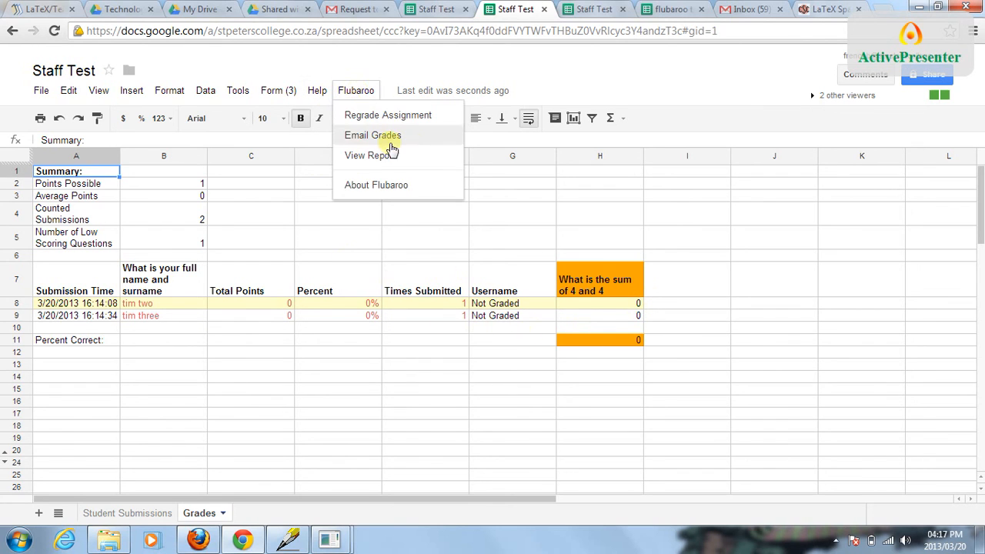
{"action": "left_click", "coordinate": [422, 135]}
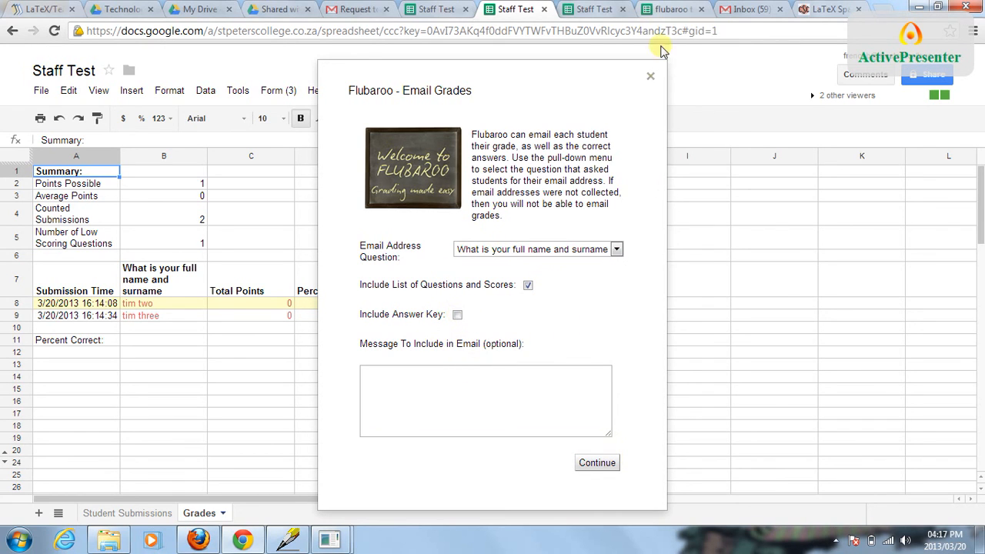
{"action": "left_click", "coordinate": [650, 75]}
{"action": "left_click", "coordinate": [356, 91]}
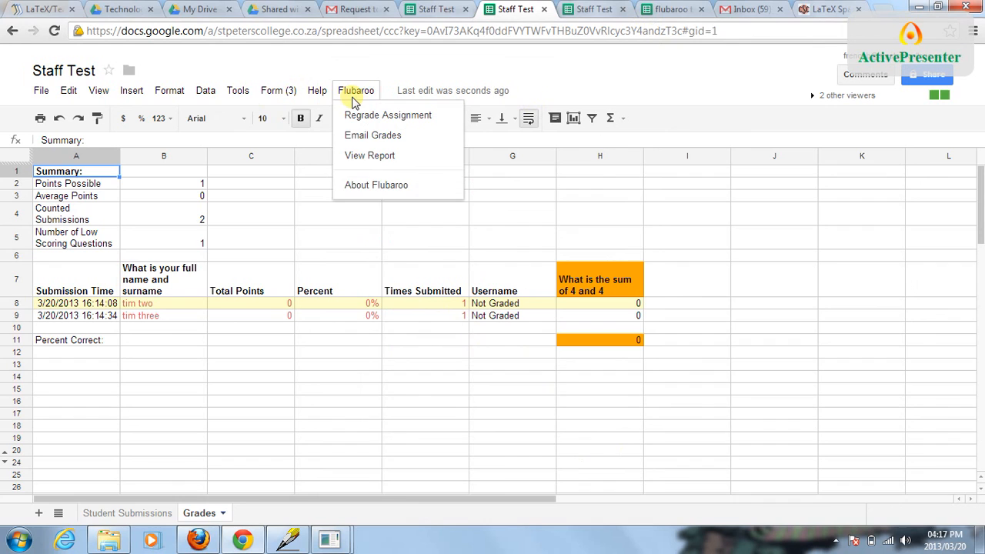
{"action": "left_click", "coordinate": [392, 137]}
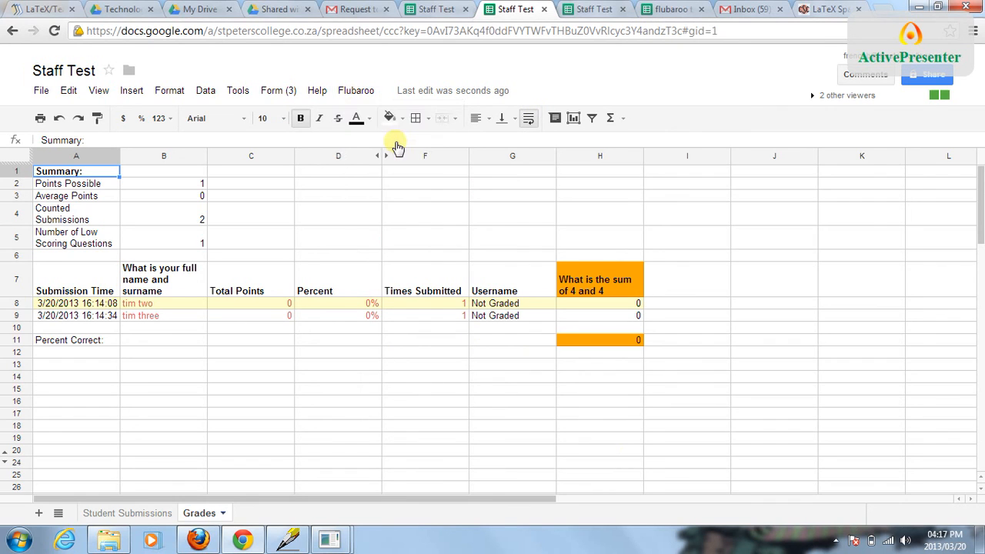
{"action": "left_click", "coordinate": [358, 91]}
{"action": "left_click", "coordinate": [392, 137]}
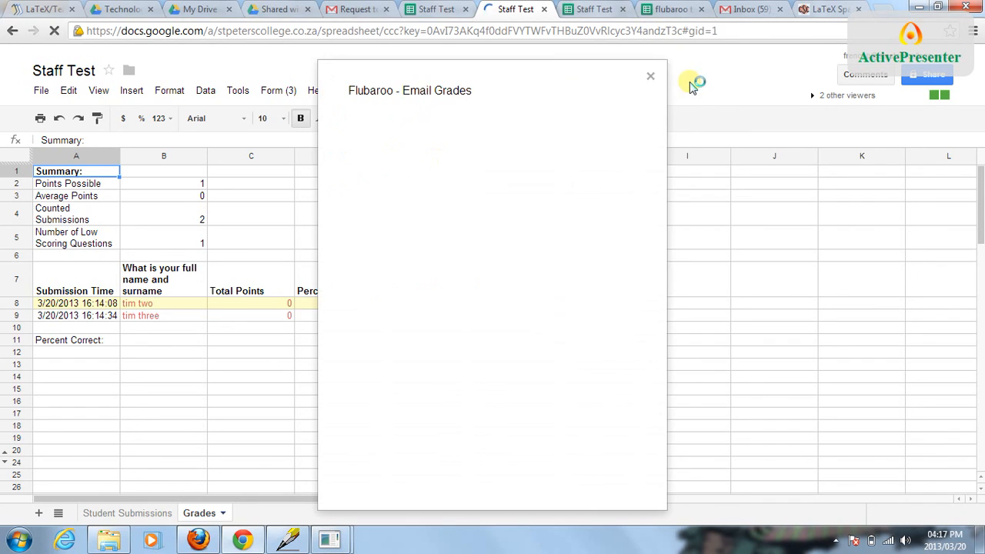
{"action": "left_click", "coordinate": [654, 75]}
View Flubaroo's grading report with the histogram of grades, and close it
{"action": "left_click", "coordinate": [360, 92]}
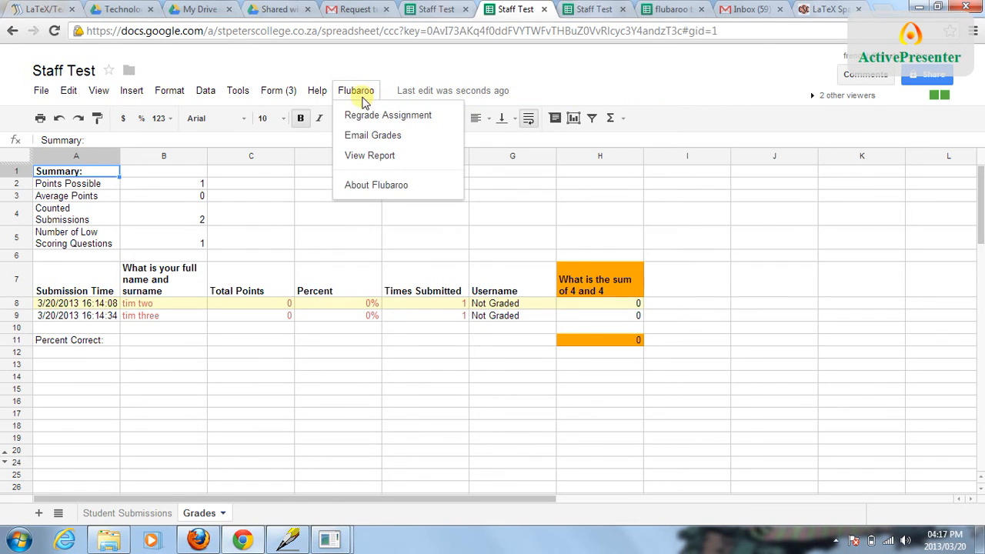
{"action": "left_click", "coordinate": [391, 157]}
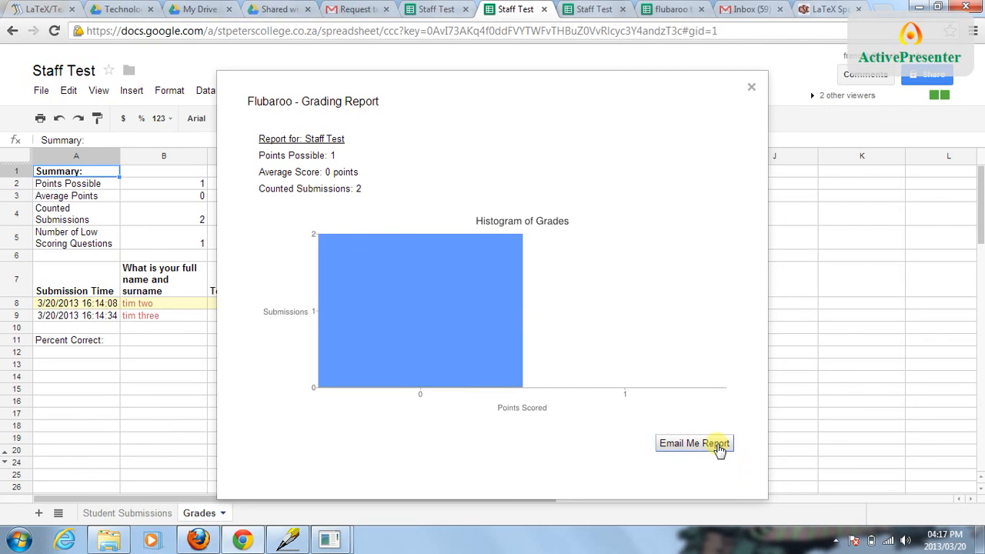
{"action": "left_click", "coordinate": [752, 87]}
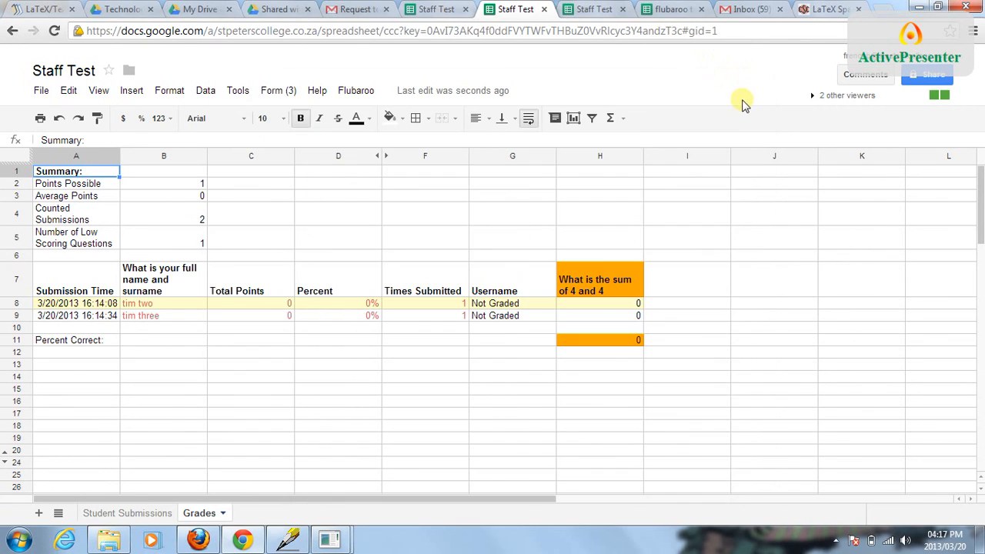
Return to the Student Submissions sheet and open the live Staff Test form
{"action": "left_click", "coordinate": [137, 513]}
{"action": "left_click", "coordinate": [276, 90]}
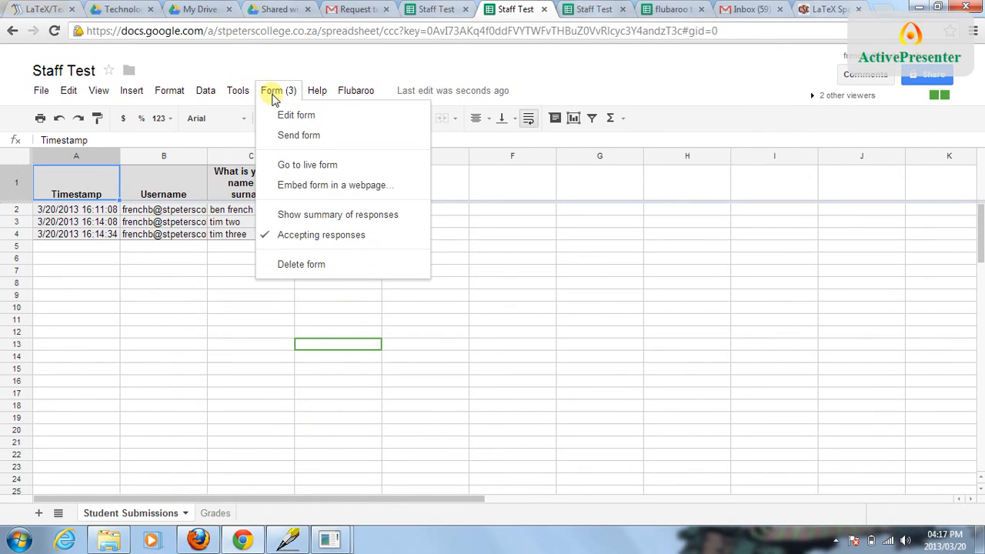
{"action": "left_click", "coordinate": [341, 166]}
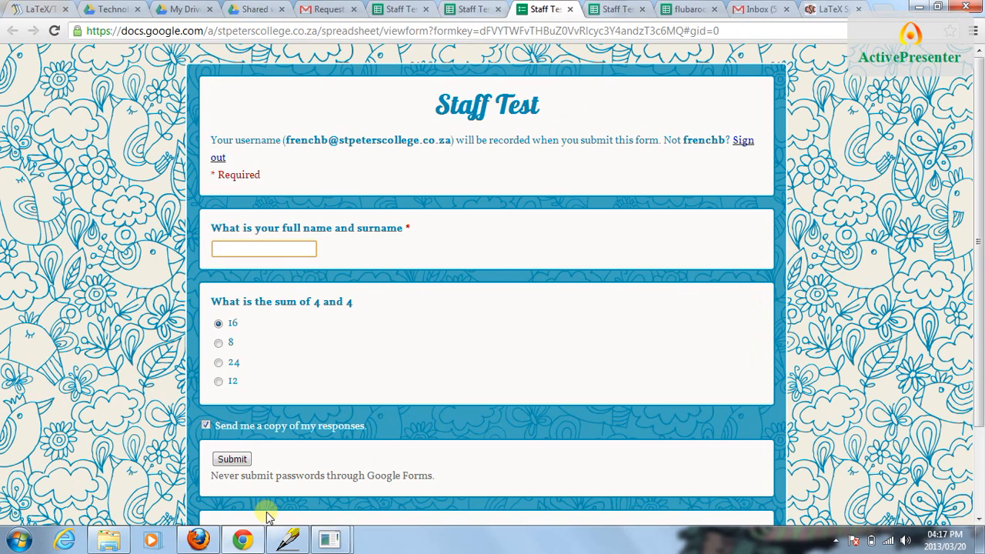
{"action": "left_click", "coordinate": [836, 541]}
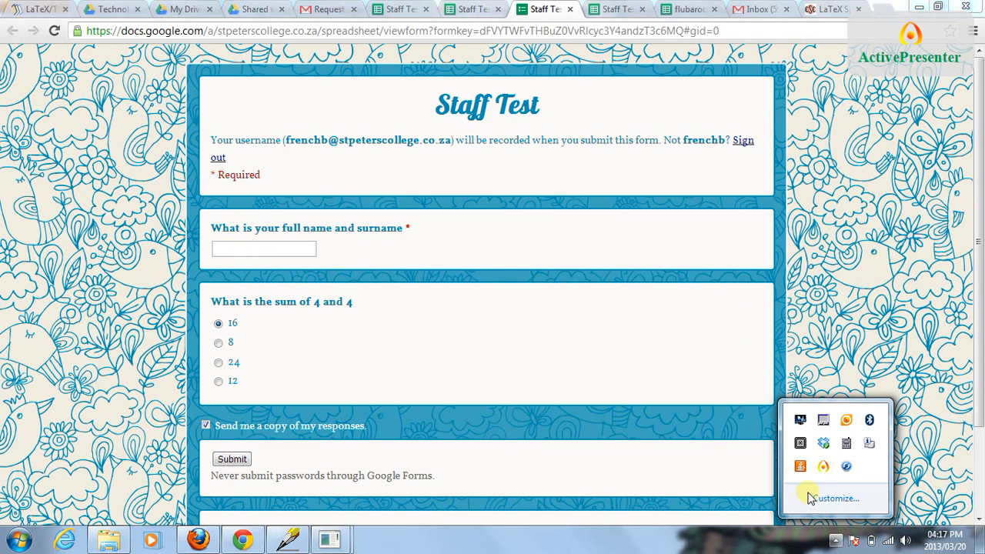
{"action": "left_click", "coordinate": [825, 468]}
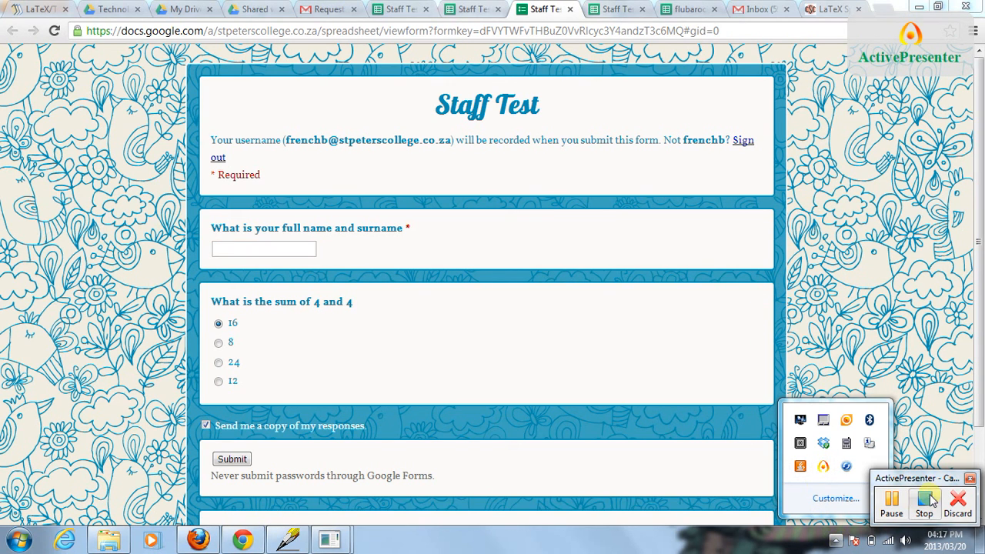